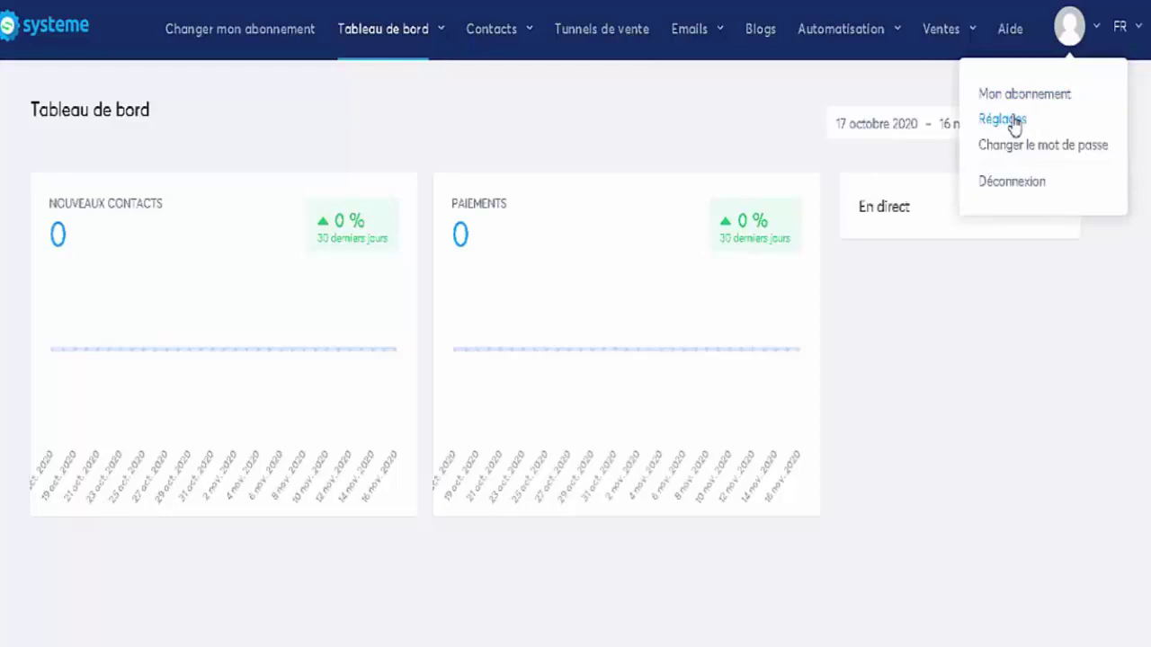
Open the profile settings, review the personal details, SIRET and client type fields, and try to save the blank form
click(1010, 121)
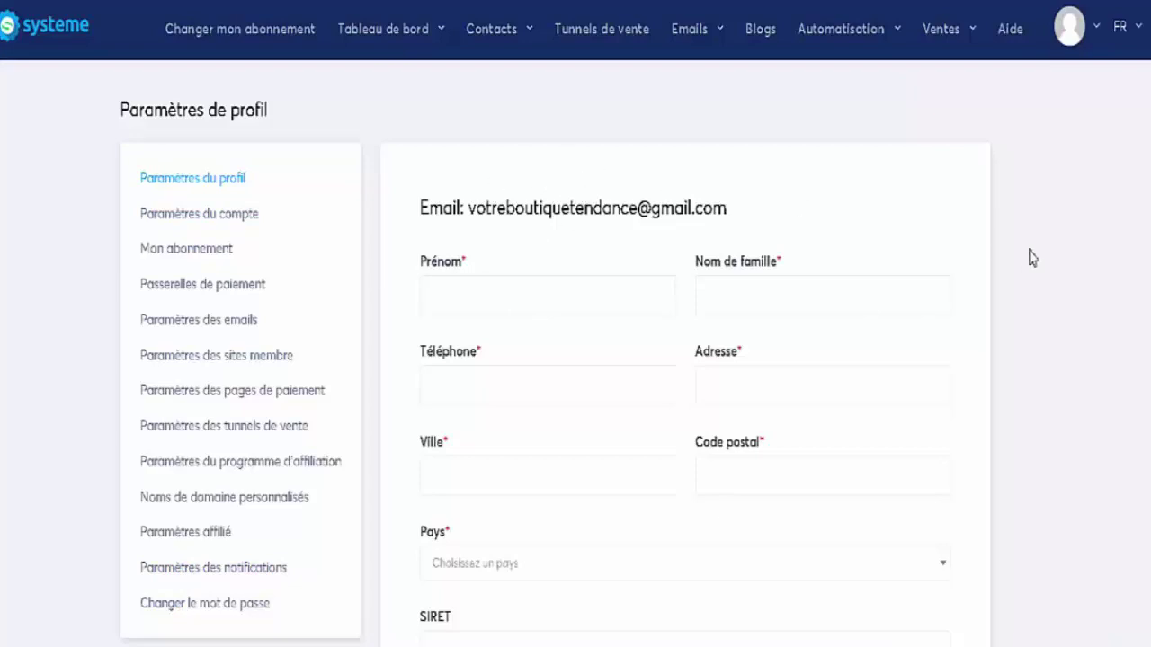
scroll(1027, 255, down, 1)
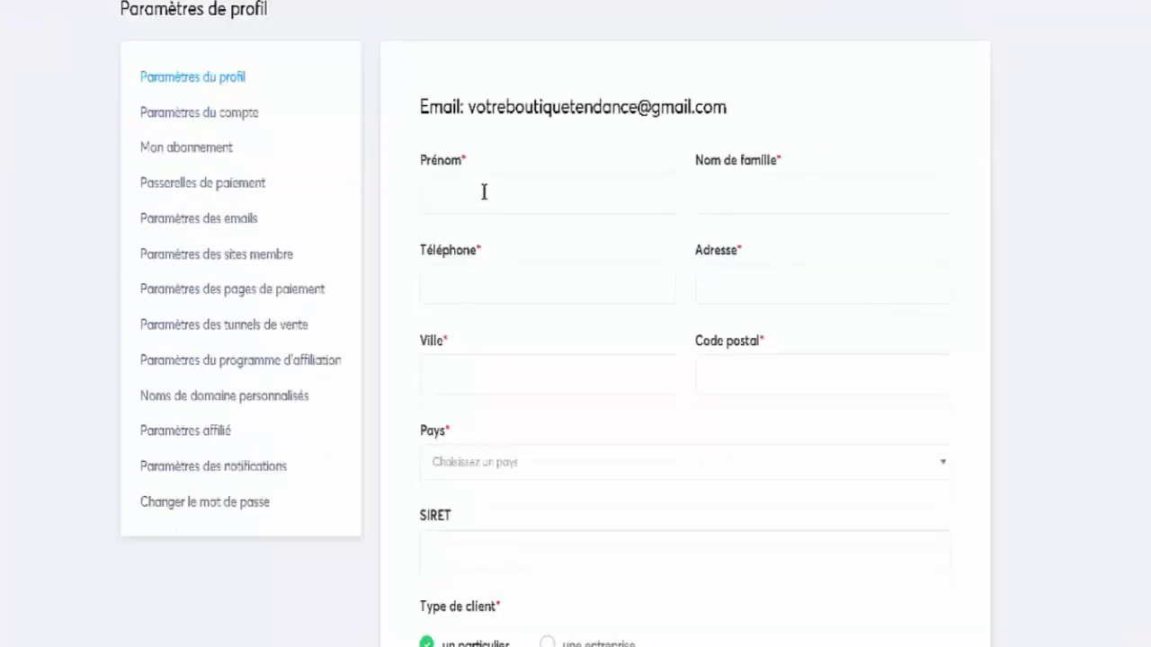
scroll(816, 246, down, 1)
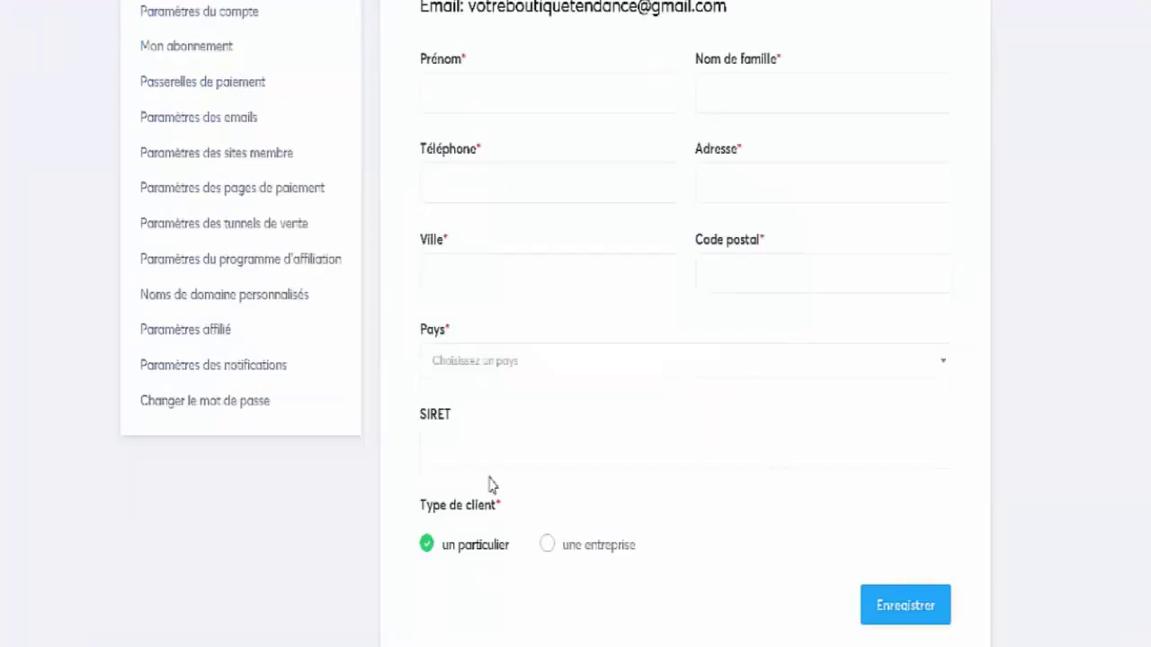
click(444, 450)
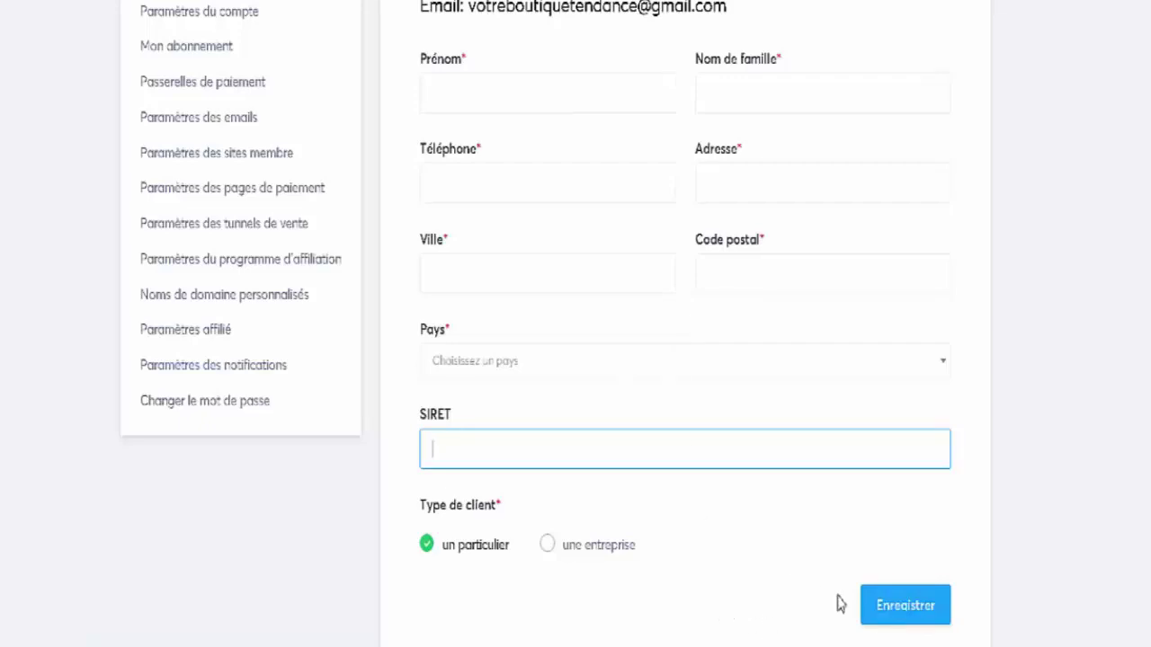
click(914, 617)
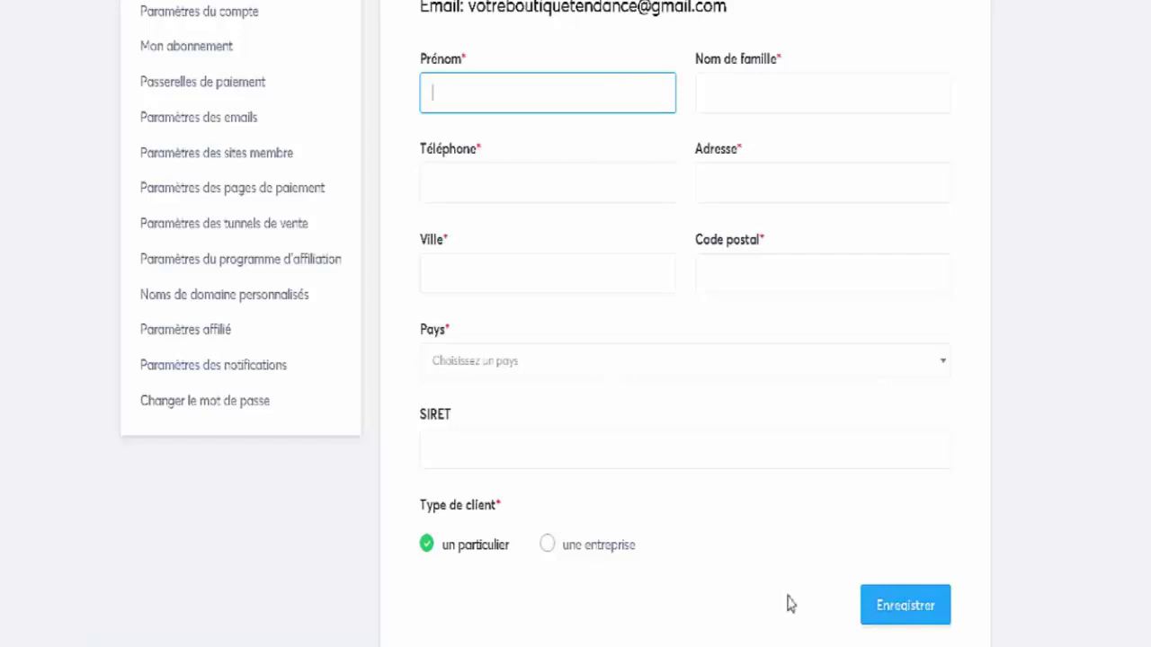
scroll(566, 506, up, 3)
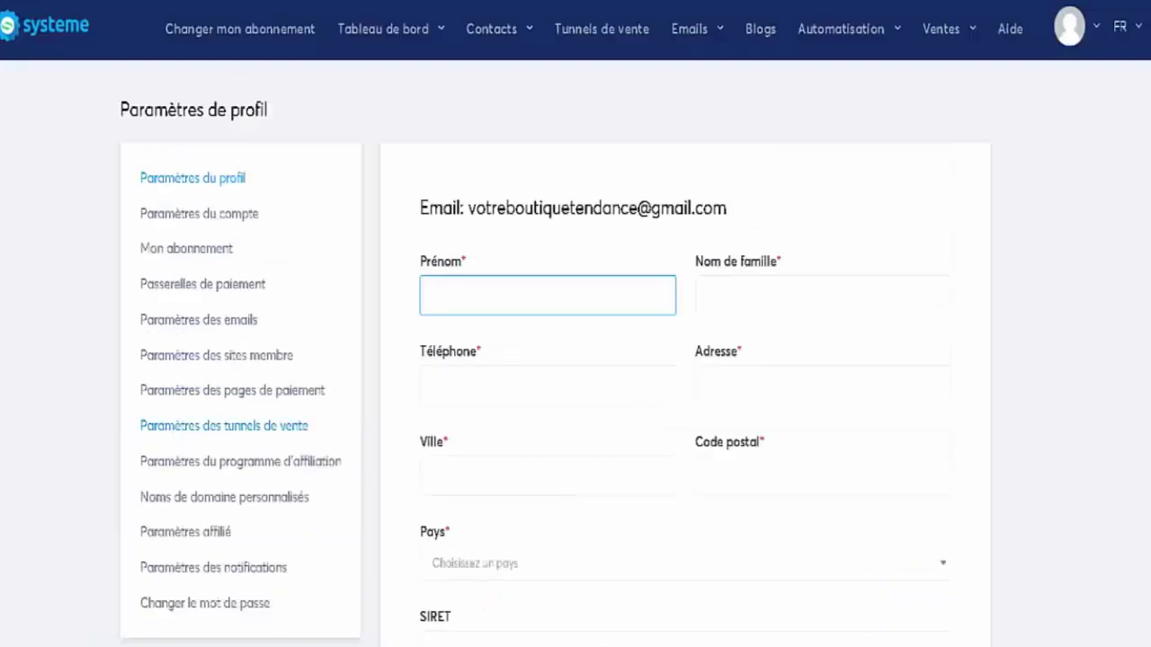
Open the account settings and examine the subdomain, language, timezone, favicon and date format fields and the available time formats
click(171, 220)
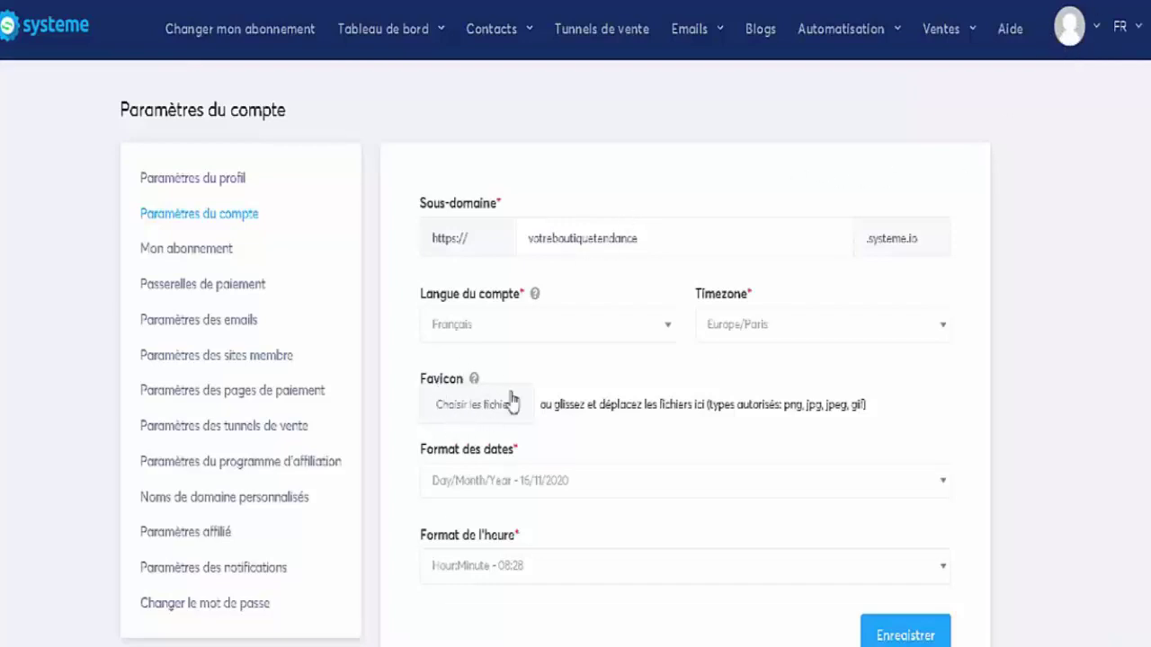
scroll(711, 457, down, 1)
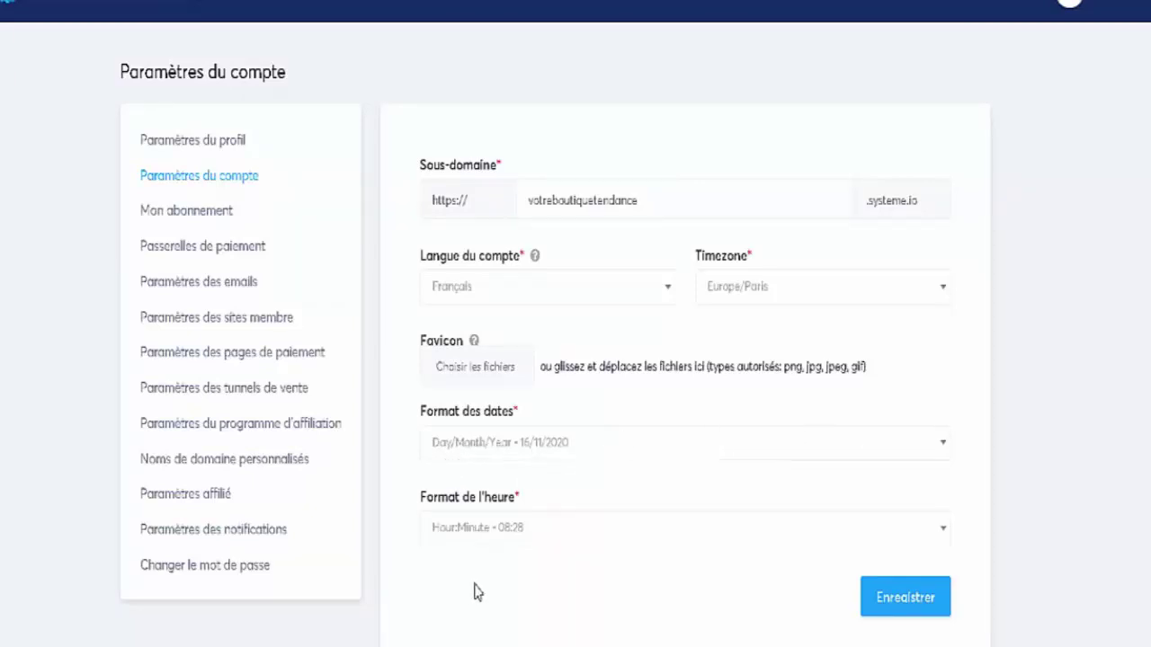
click(942, 532)
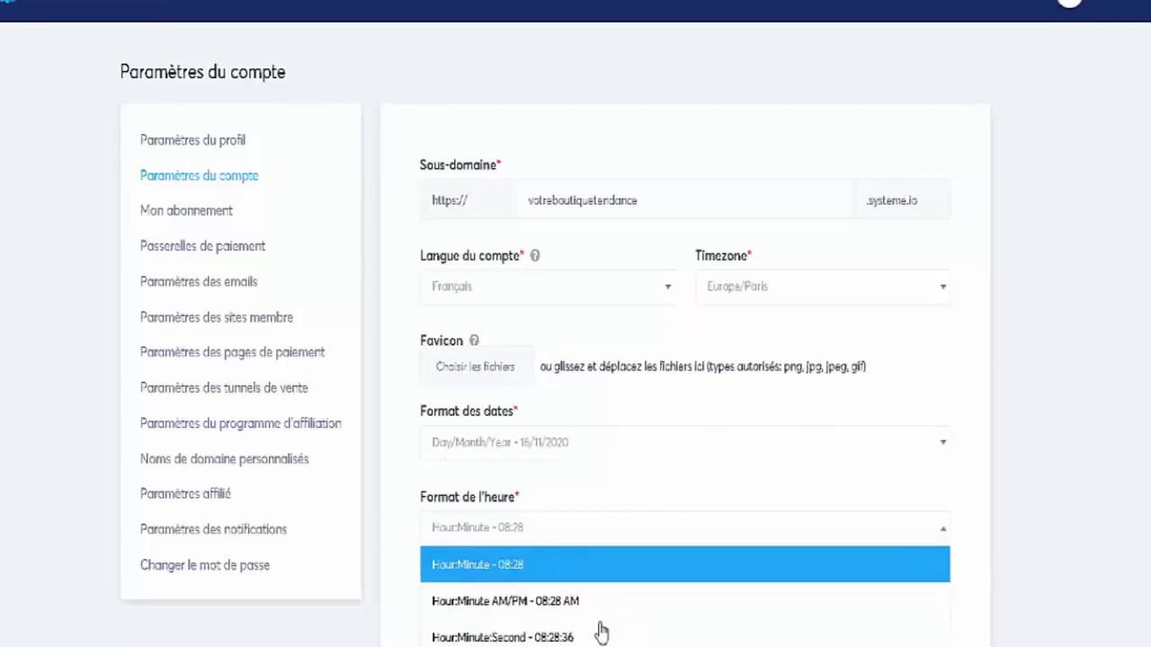
click(1049, 432)
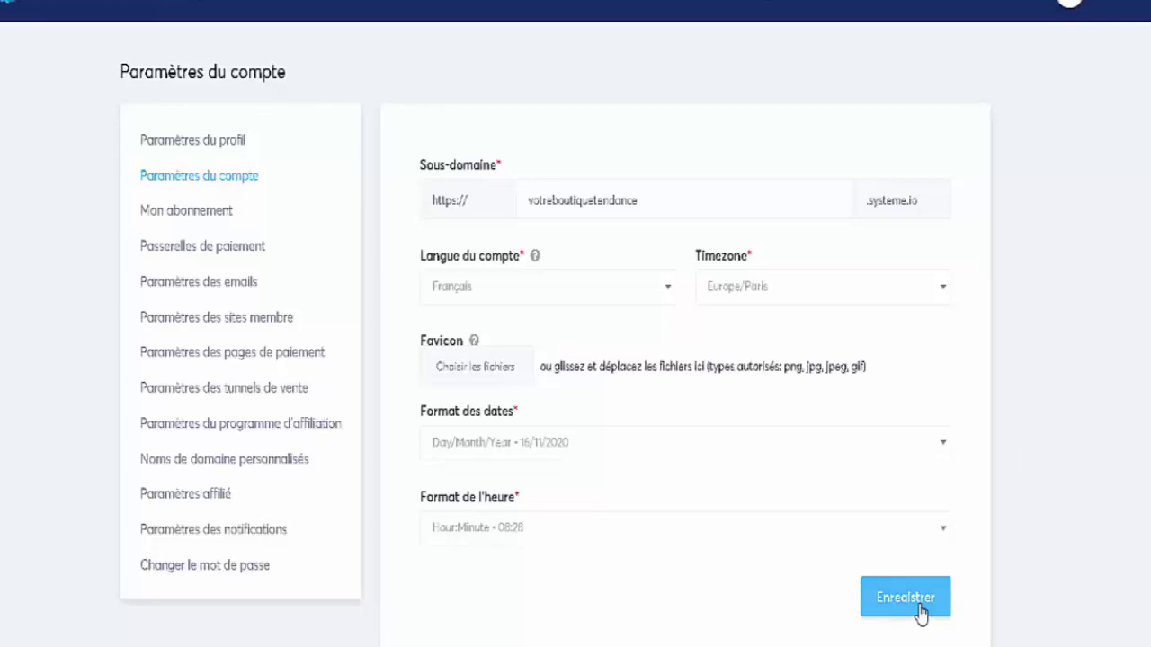
Open the payment gateways settings to view the Stripe and Paypal account connections
click(200, 212)
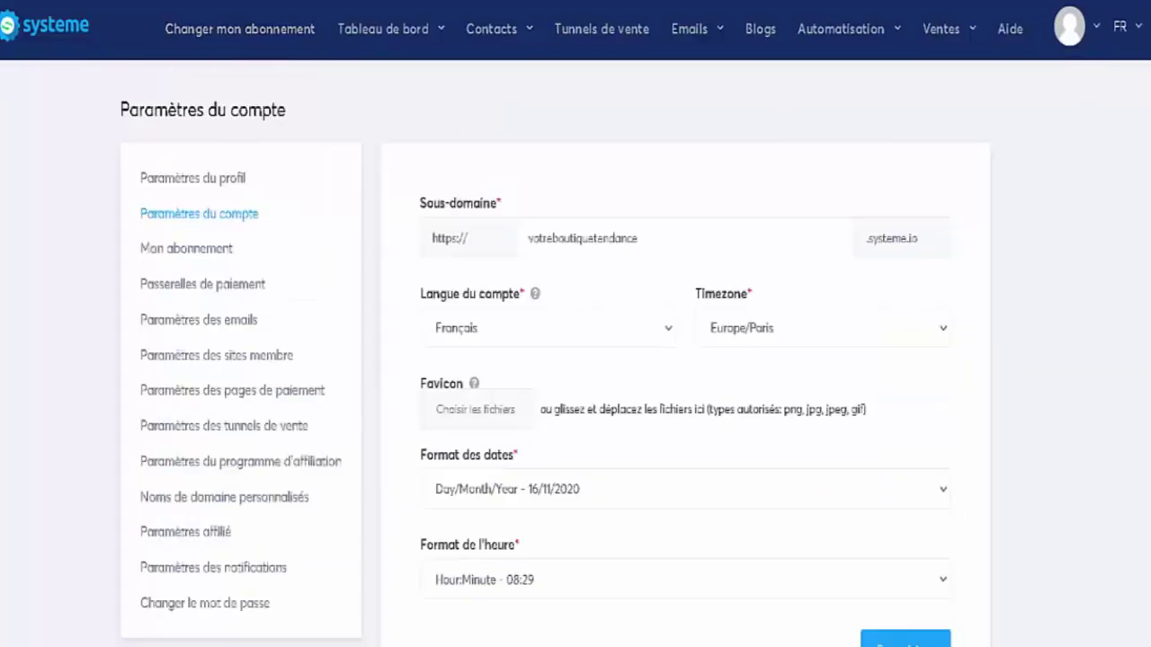
scroll(195, 254, down, 1)
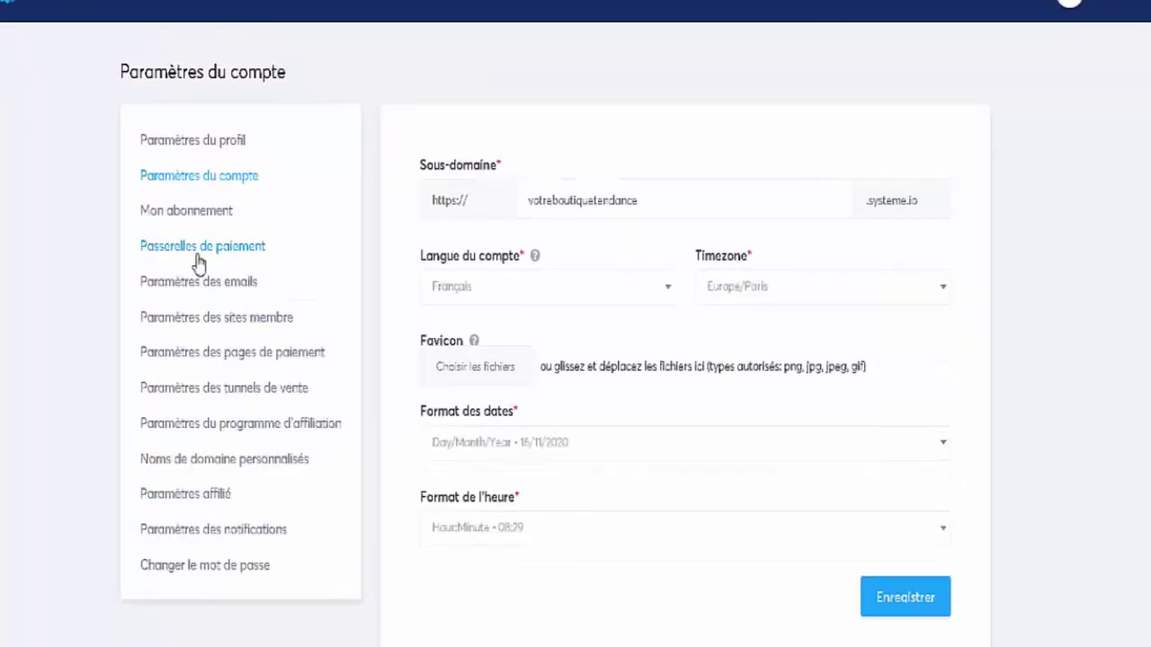
click(202, 259)
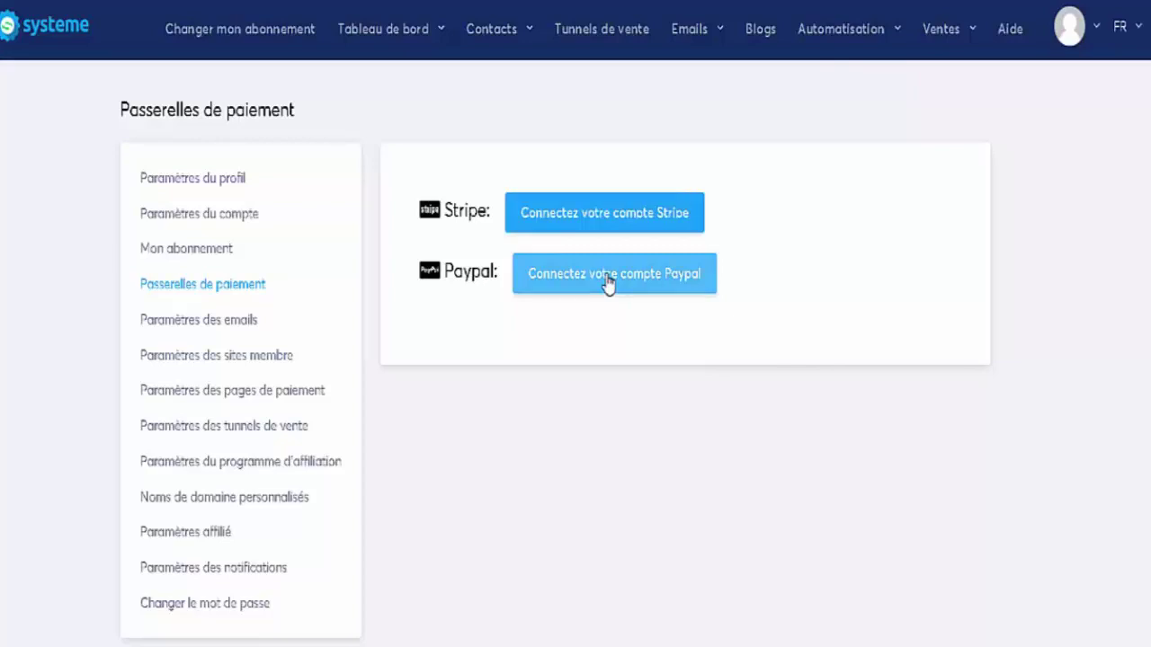
Open the email settings and try the option to use a personal SendGrid API key, leaving it disabled
click(206, 323)
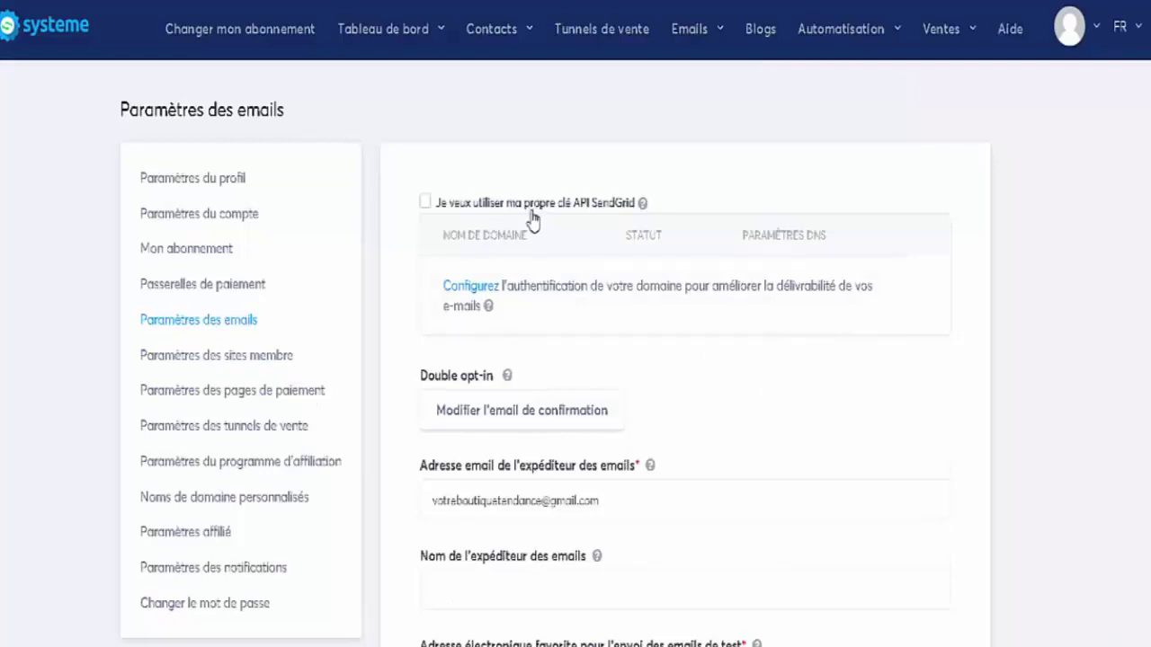
click(425, 205)
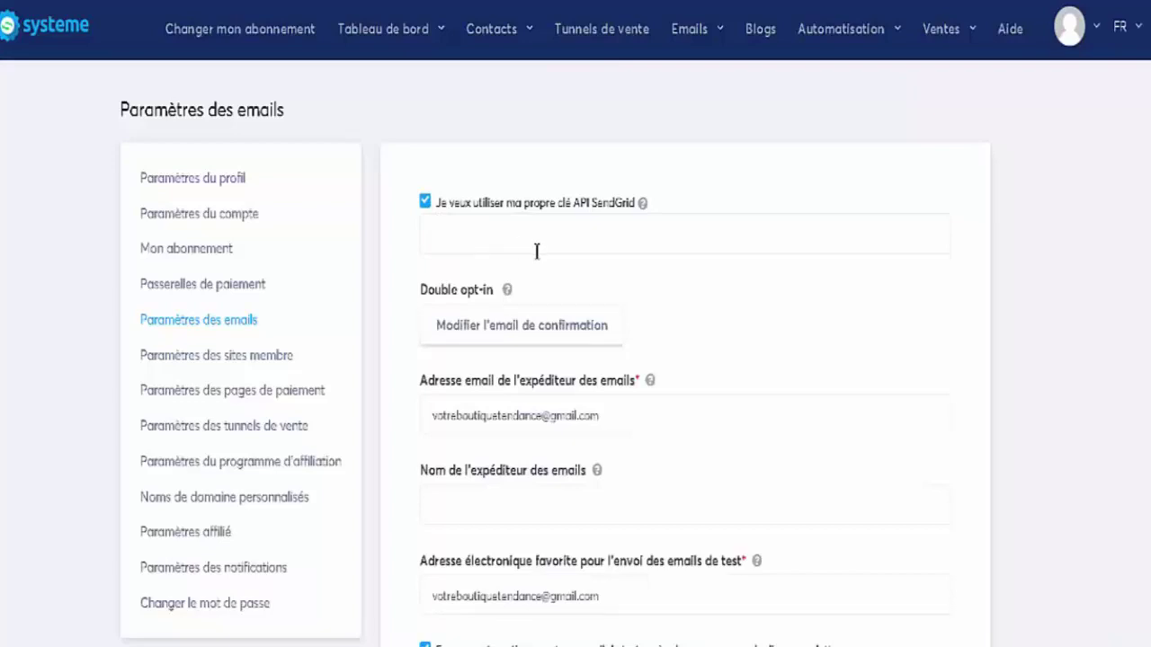
key(space)
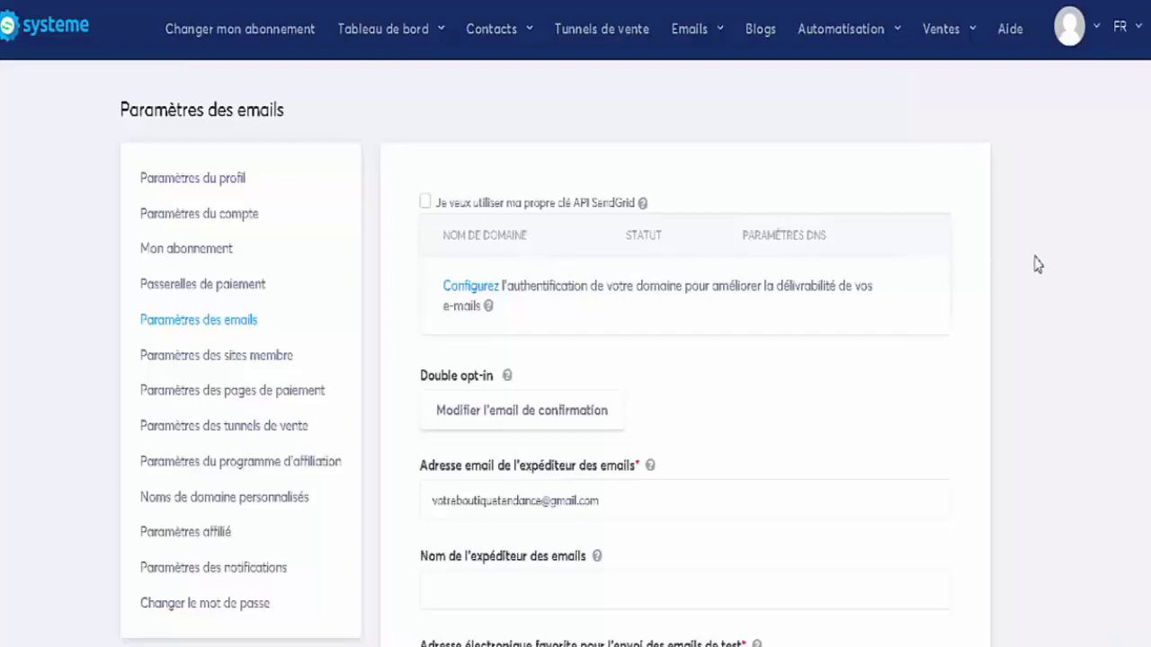
Review the email settings for sender address, sender name, test address, default footer, affiliate link and unsubscribe text
scroll(869, 401, down, 1)
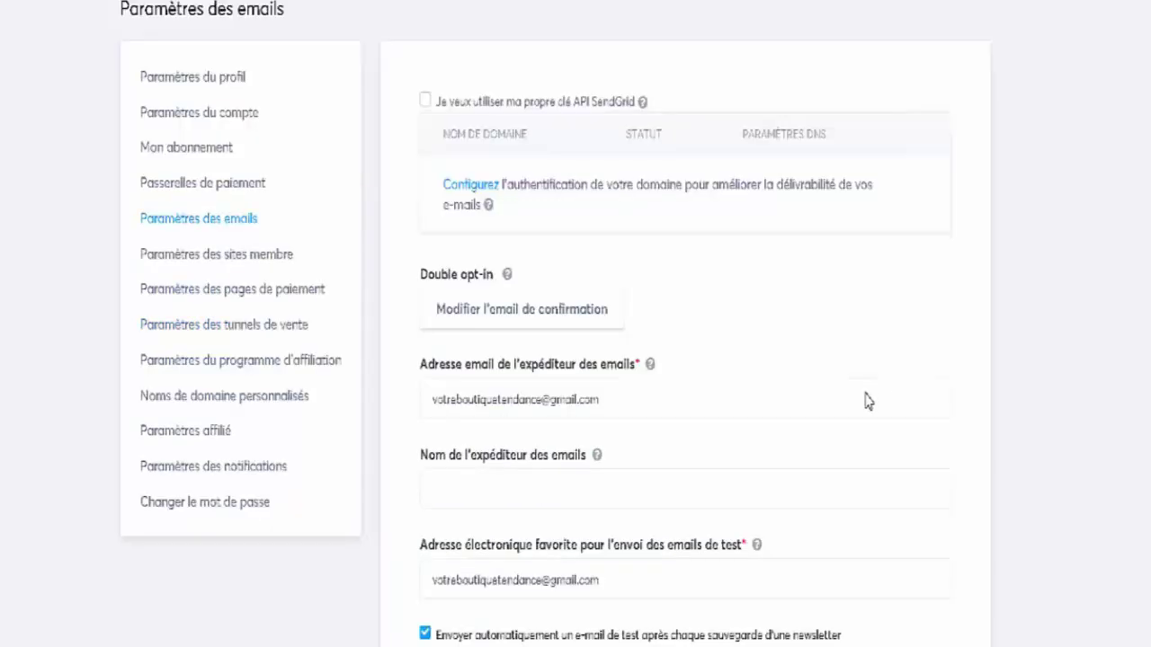
scroll(1034, 297, down, 1)
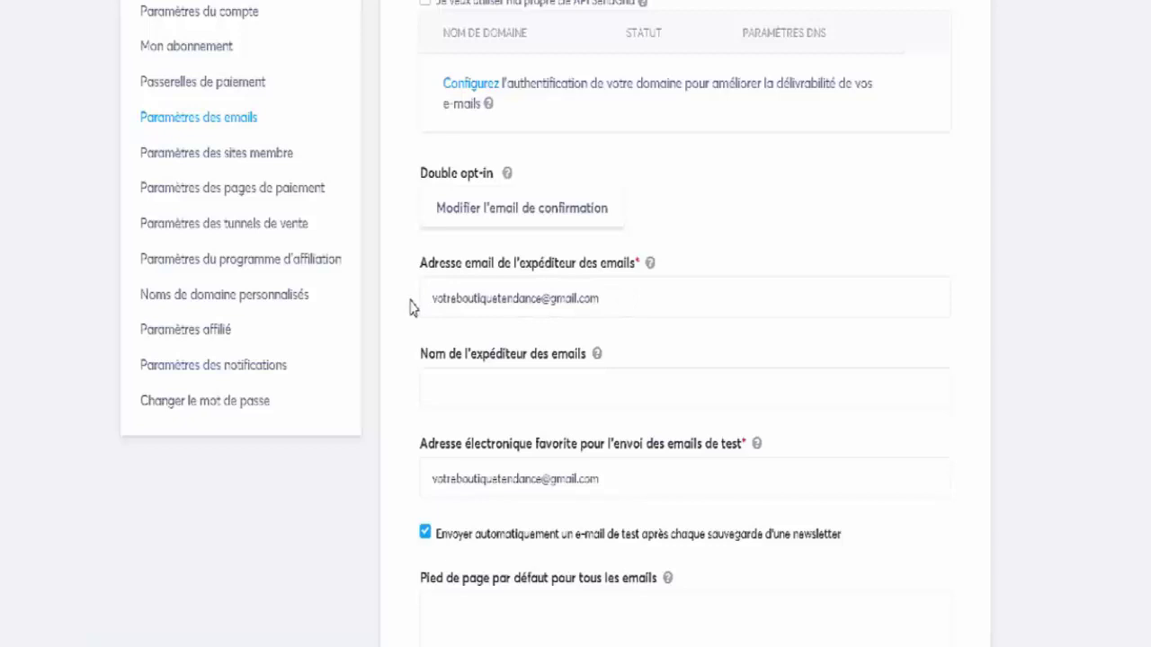
mouse_move(652, 267)
click(483, 391)
click(720, 250)
scroll(1037, 353, down, 2)
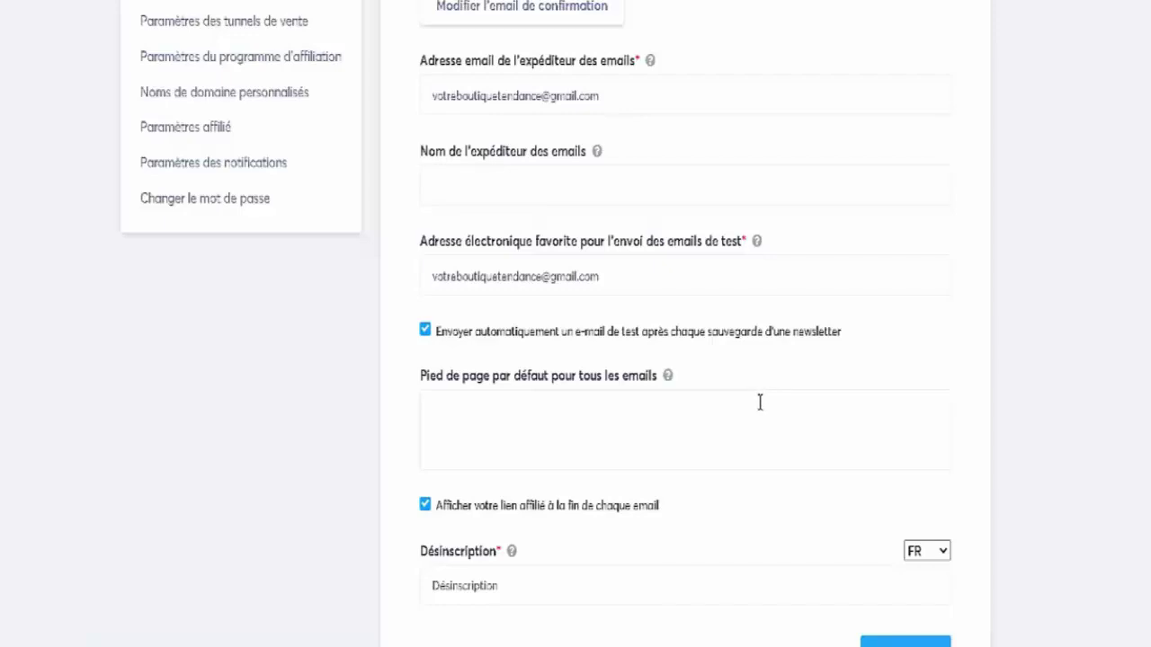
click(469, 410)
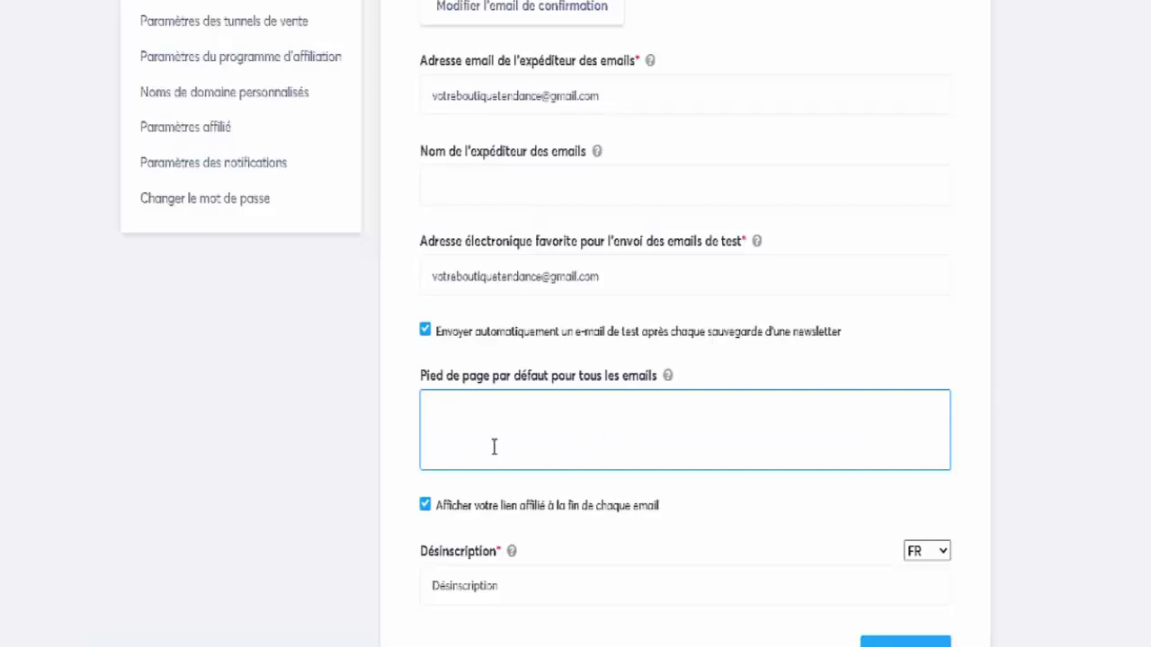
scroll(518, 443, down, 1)
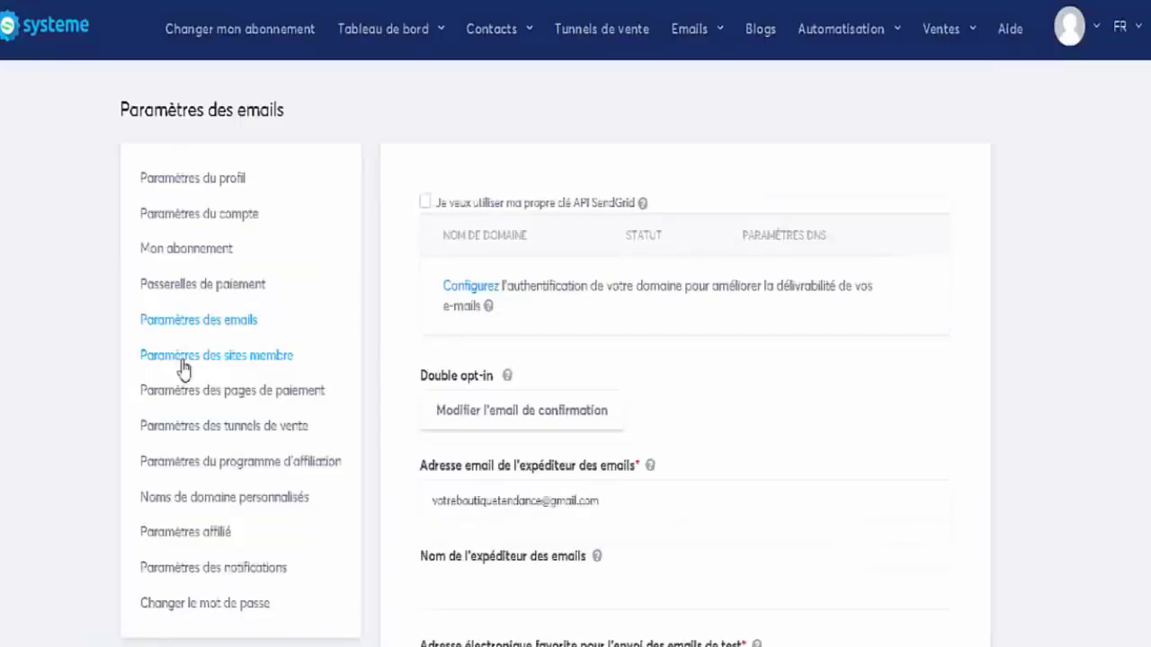
Open the member site settings, switch student activity recording on and back off, and save the page
click(181, 363)
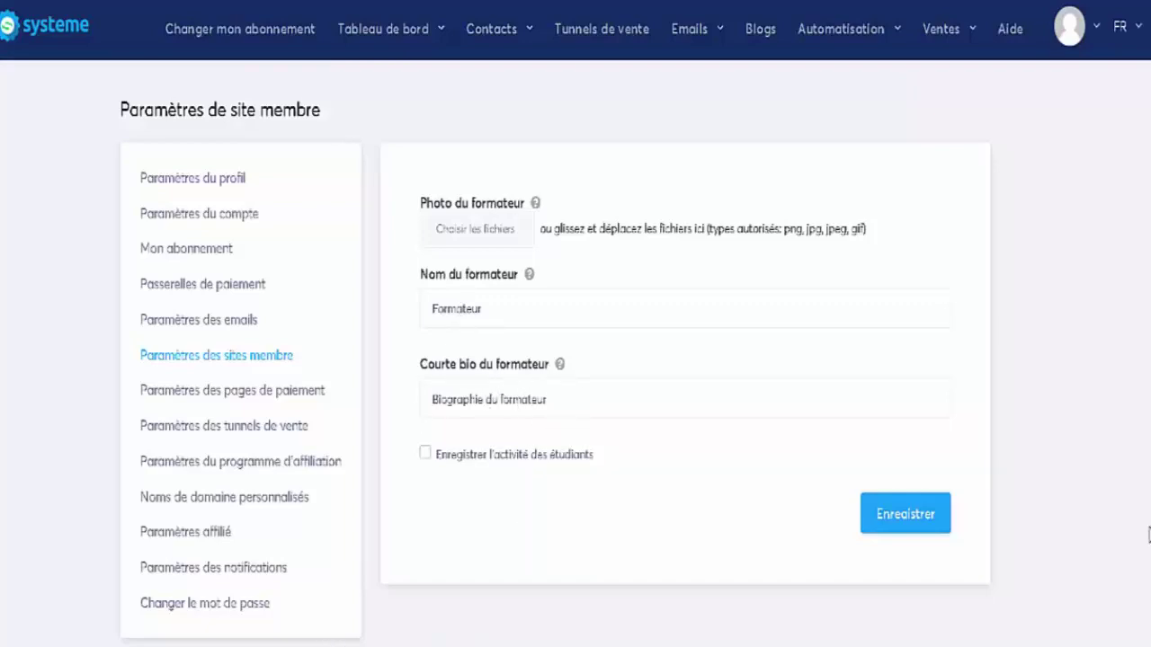
click(424, 454)
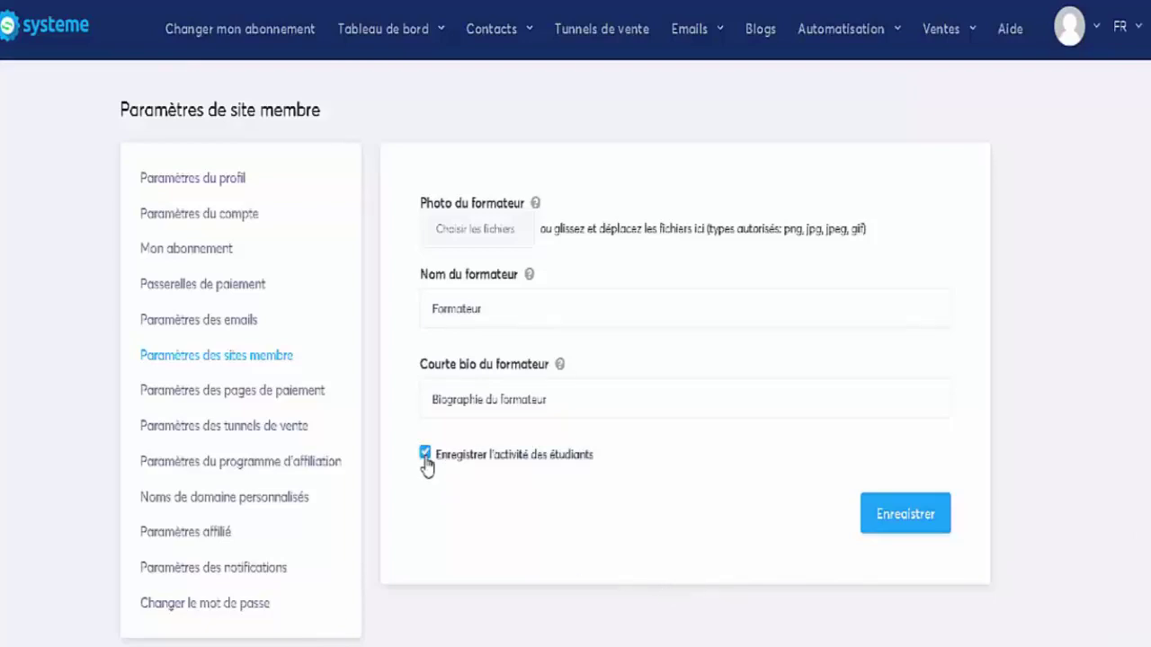
click(426, 455)
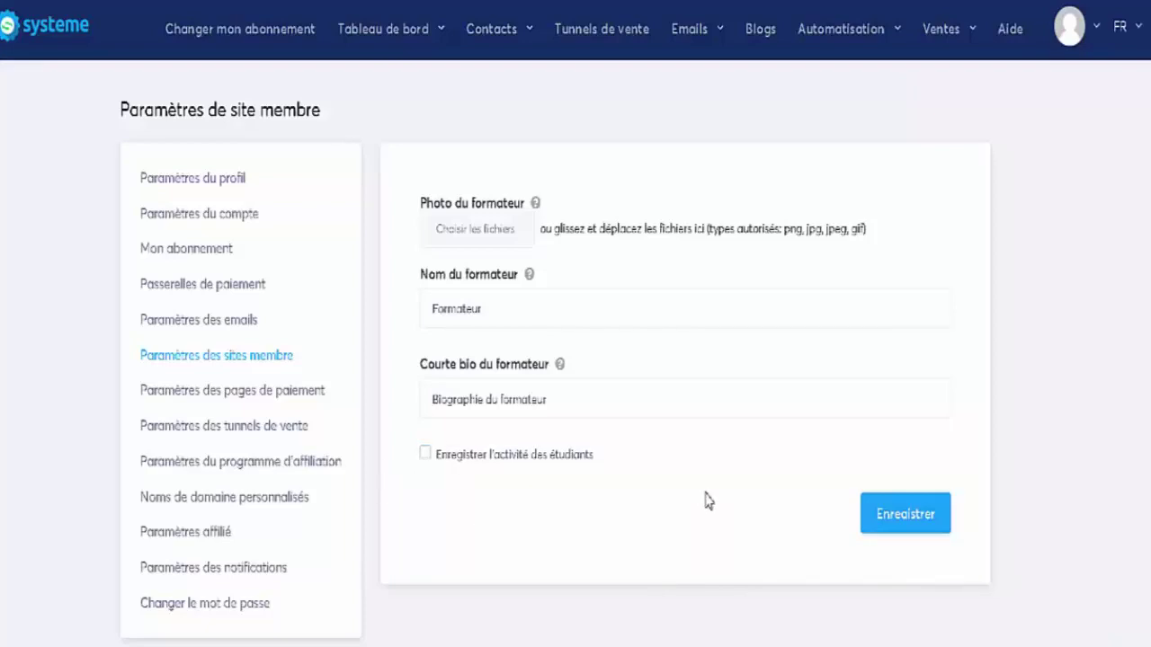
click(910, 518)
Open the payment page settings, try the option not to charge customers VAT, and view the default currency choices
click(252, 396)
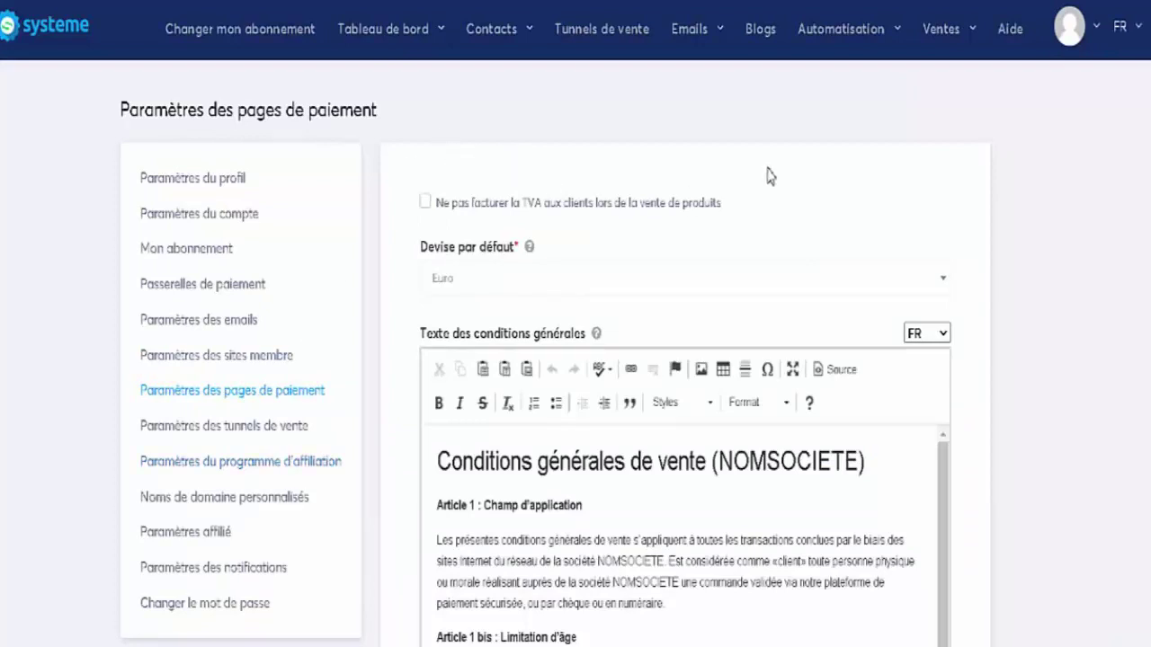
click(425, 202)
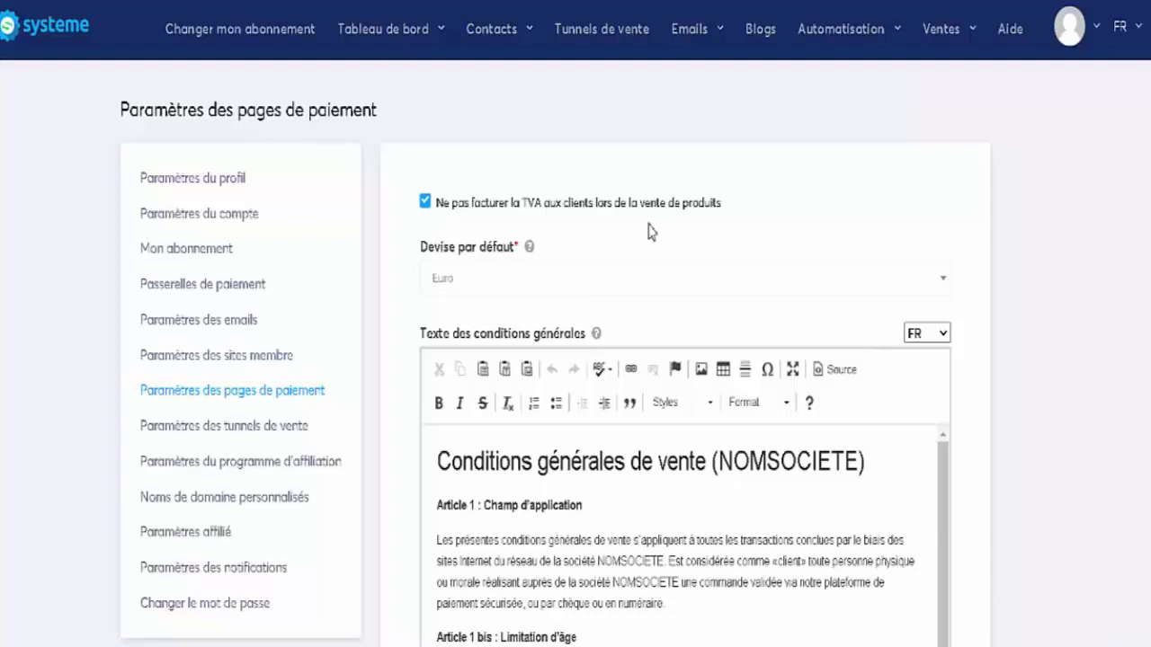
click(426, 205)
click(503, 293)
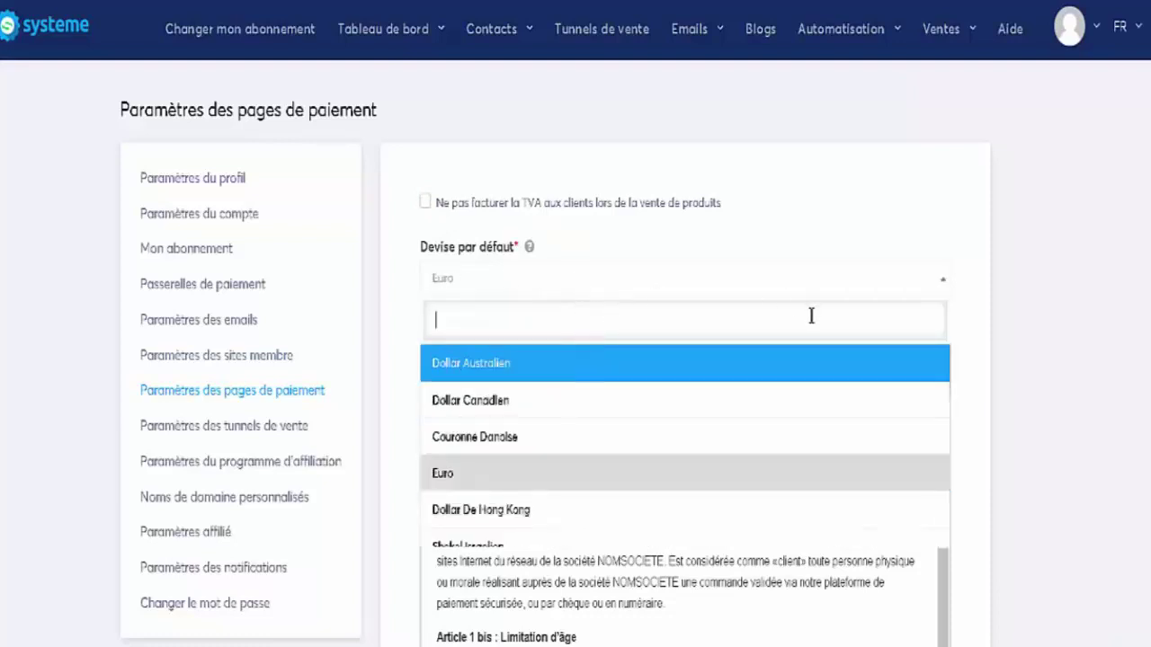
click(1032, 275)
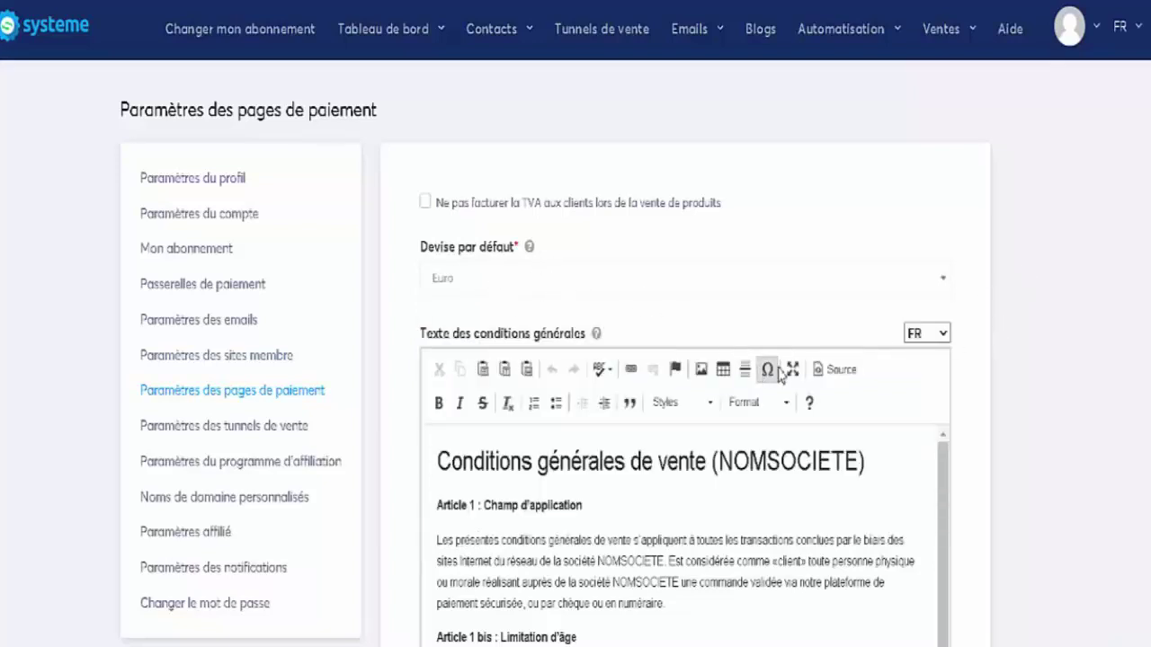
Read through the French terms and conditions text, from the scope article down to the company name and address placeholders
scroll(1033, 386, down, 3)
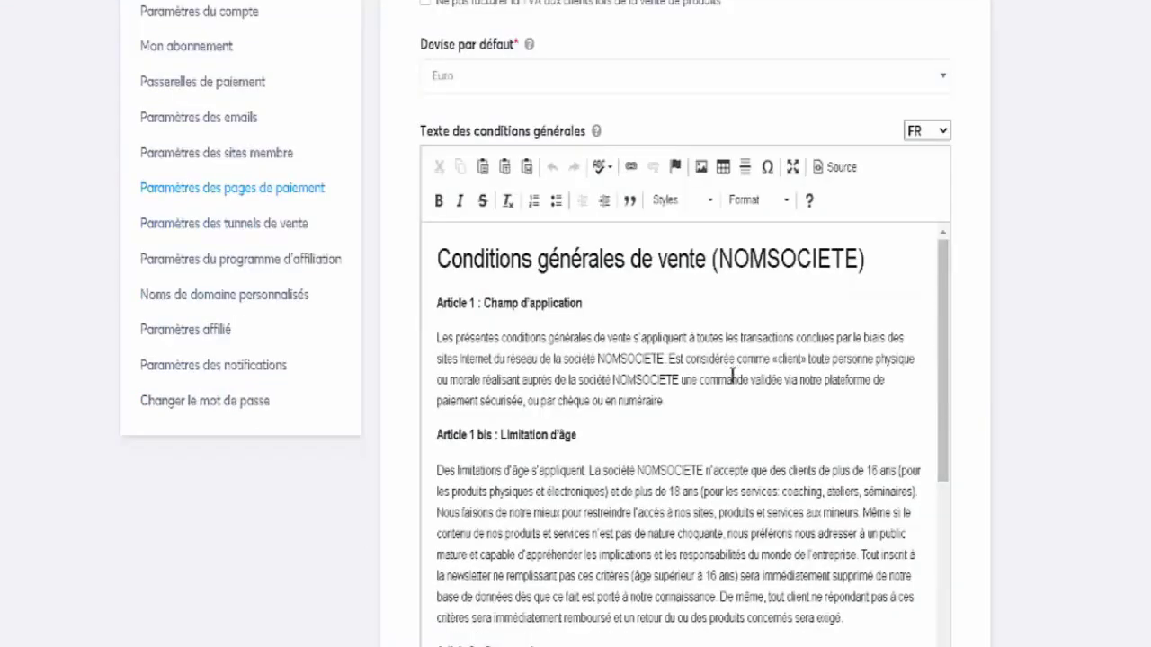
scroll(724, 381, down, 1)
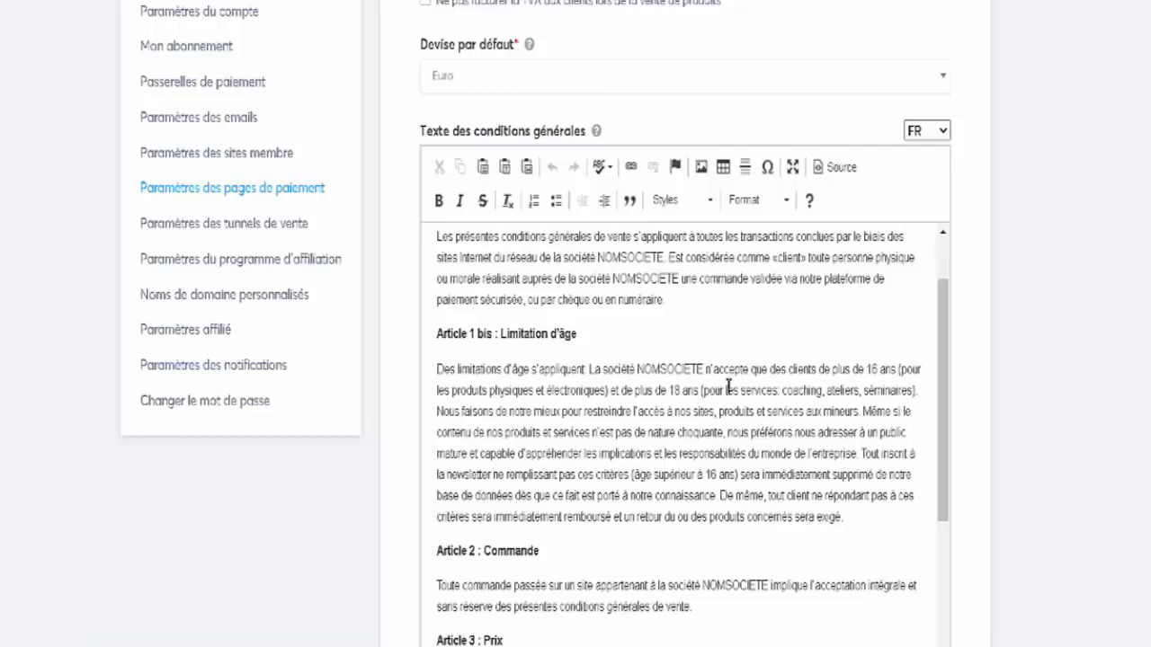
drag(943, 328, 962, 640)
scroll(1035, 386, down, 3)
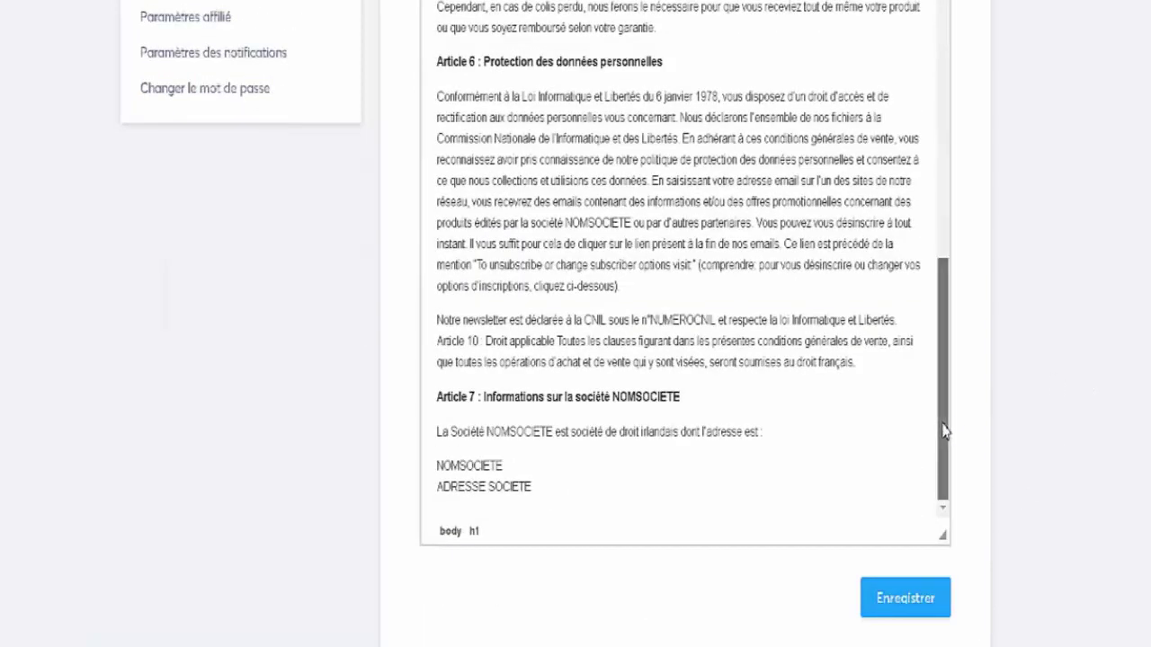
drag(951, 414, 930, 72)
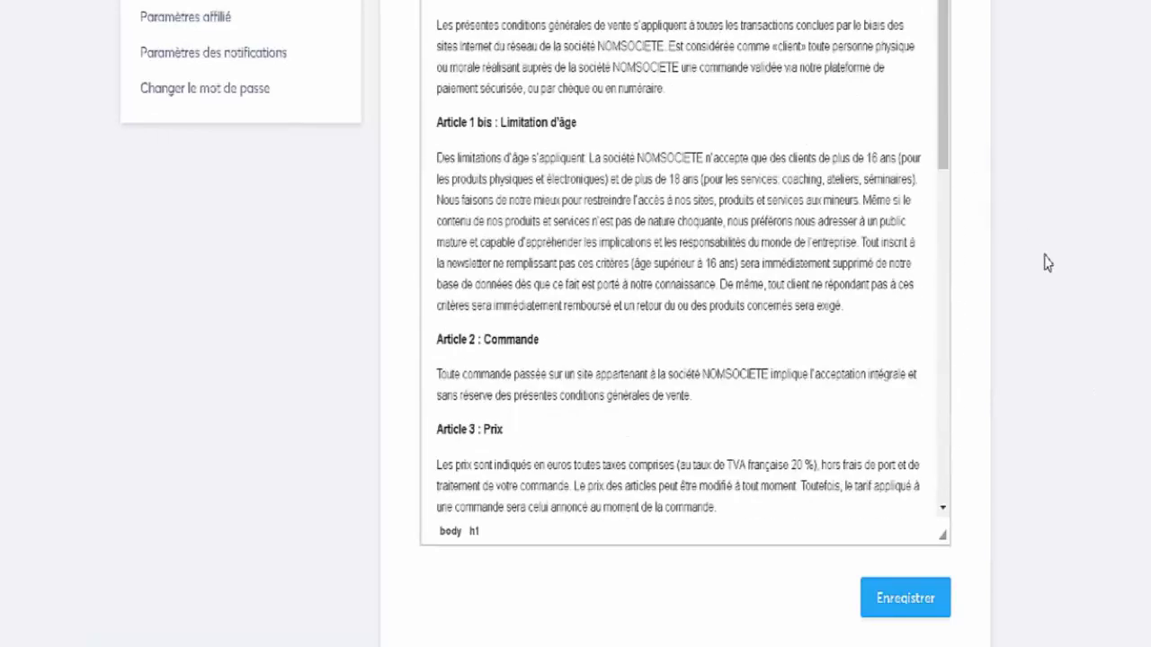
scroll(1046, 259, up, 2)
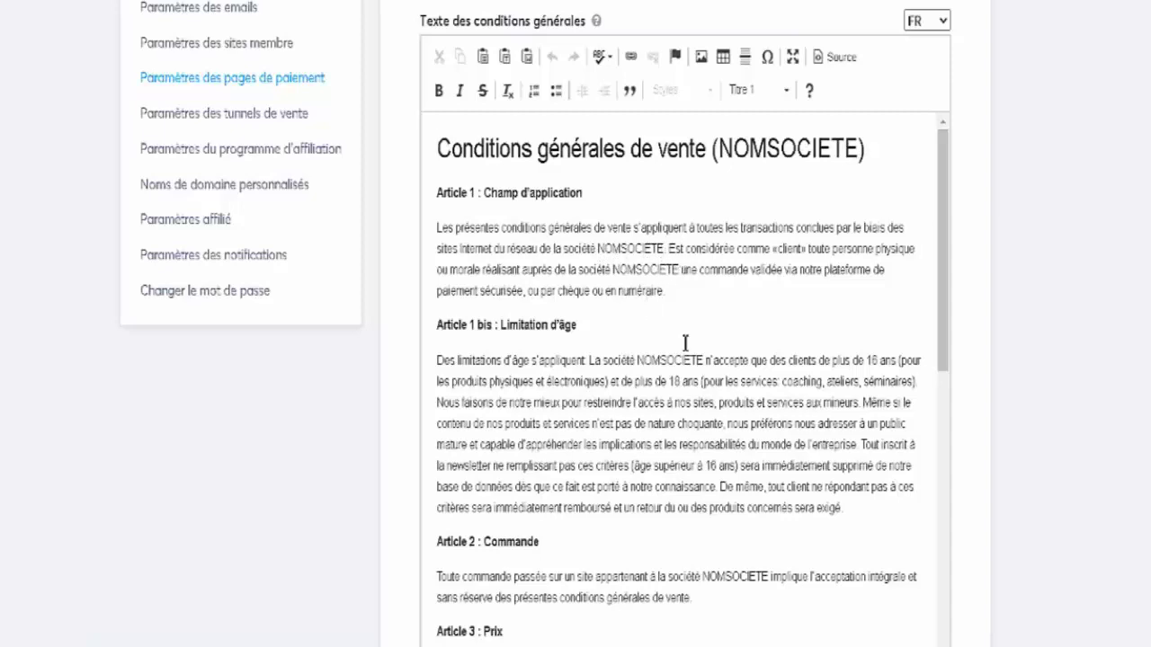
scroll(685, 343, down, 10)
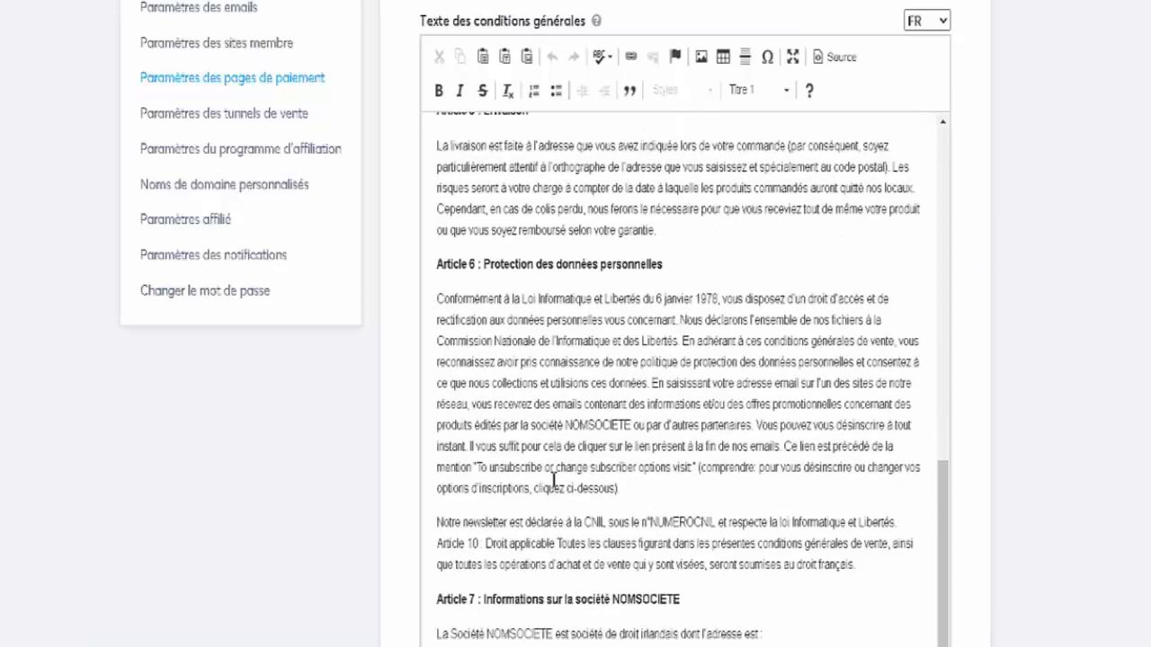
scroll(705, 418, down, 3)
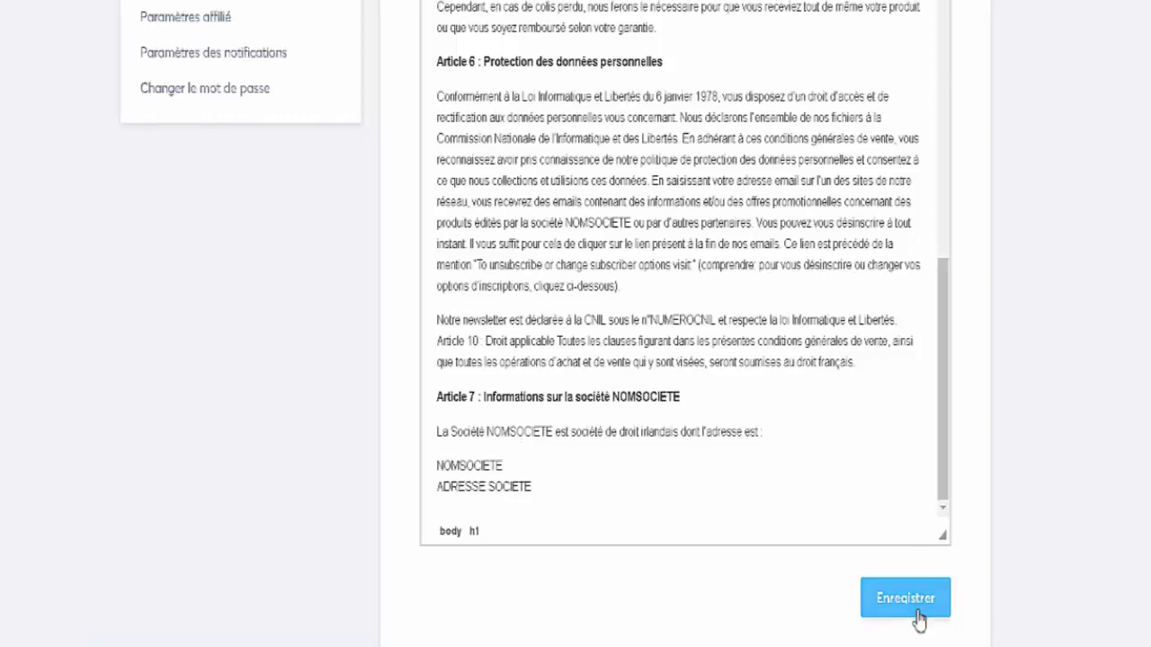
Open the sales funnel settings and review the tracking code field and its explanation
scroll(504, 501, up, 15)
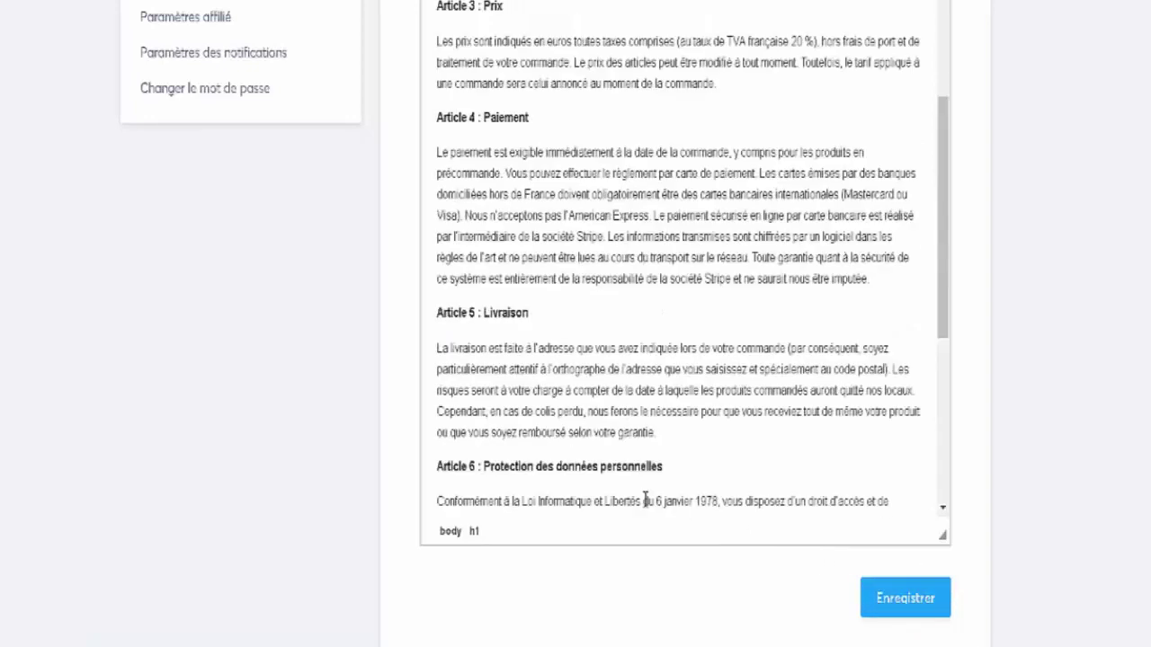
scroll(225, 365, up, 5)
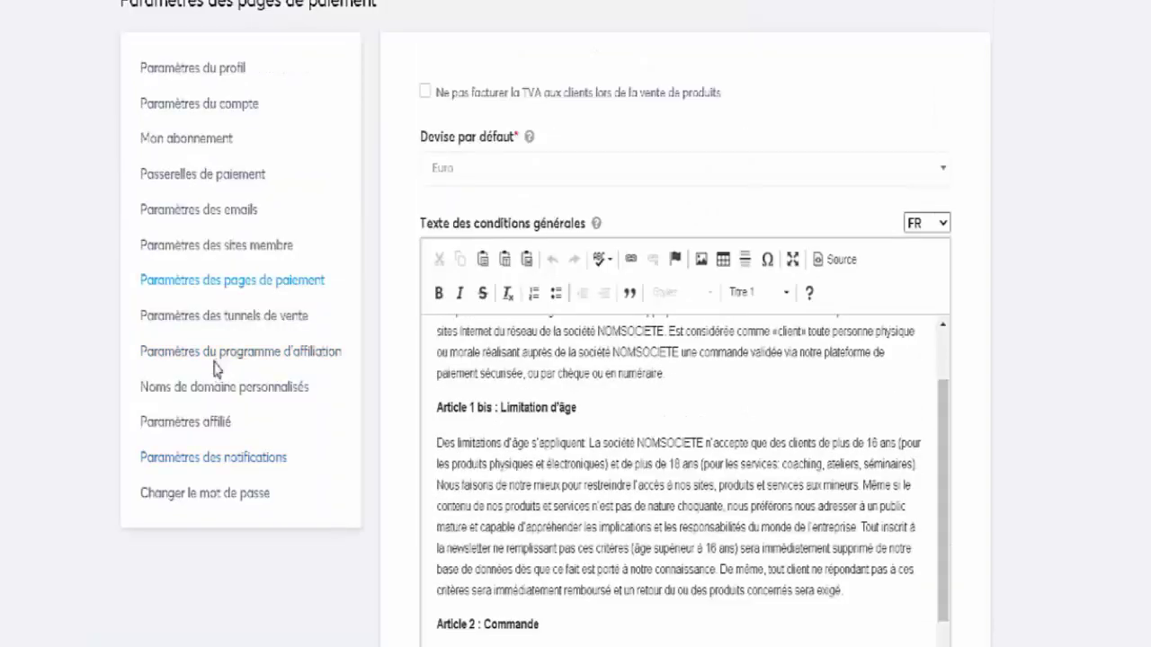
click(226, 316)
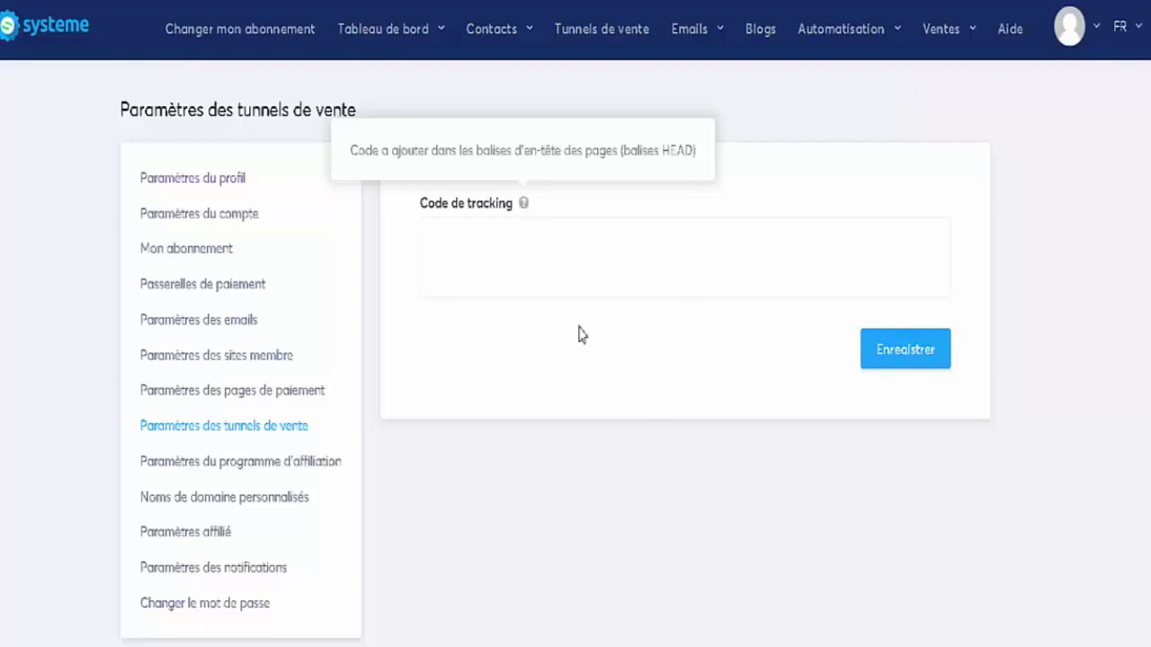
Open the affiliate program settings and review the TransferWise connection, commission rates, minimum payout, payment delay and external-page affiliate links
click(290, 471)
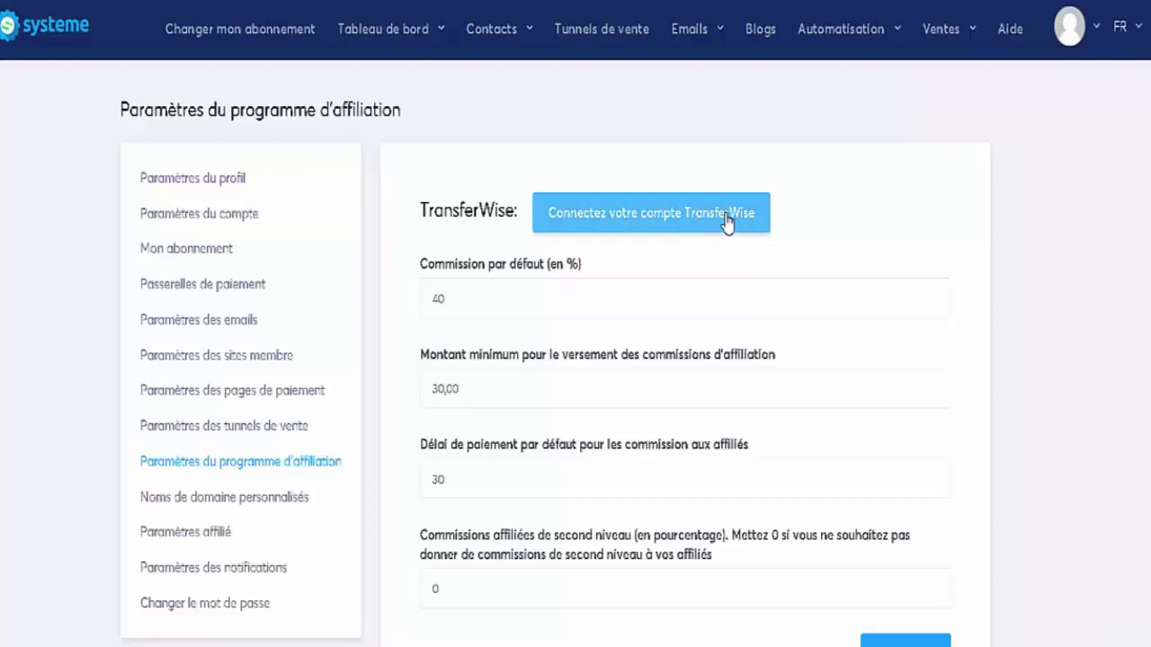
scroll(1036, 273, down, 2)
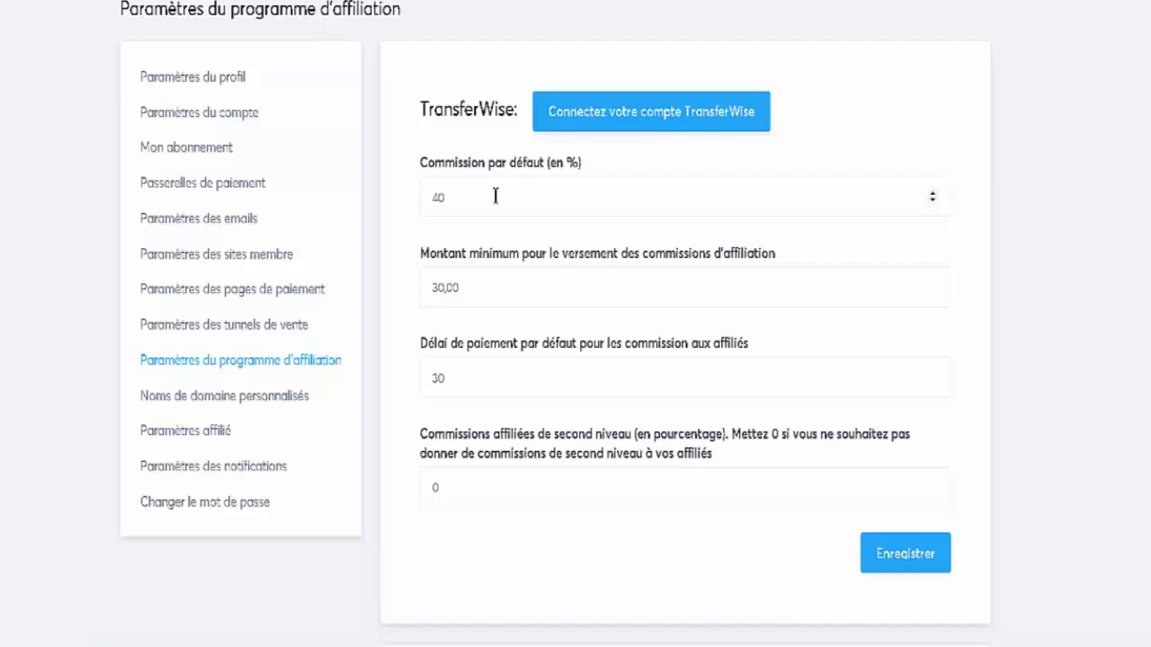
scroll(499, 224, up, 2)
mouse_move(383, 29)
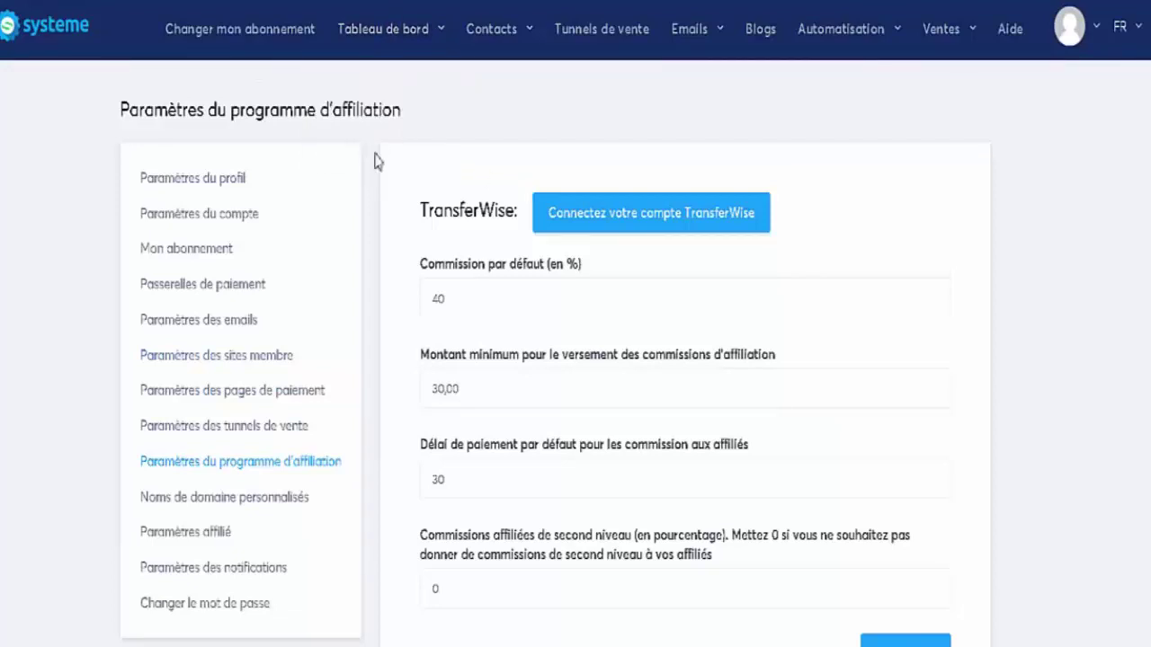
scroll(375, 159, down, 3)
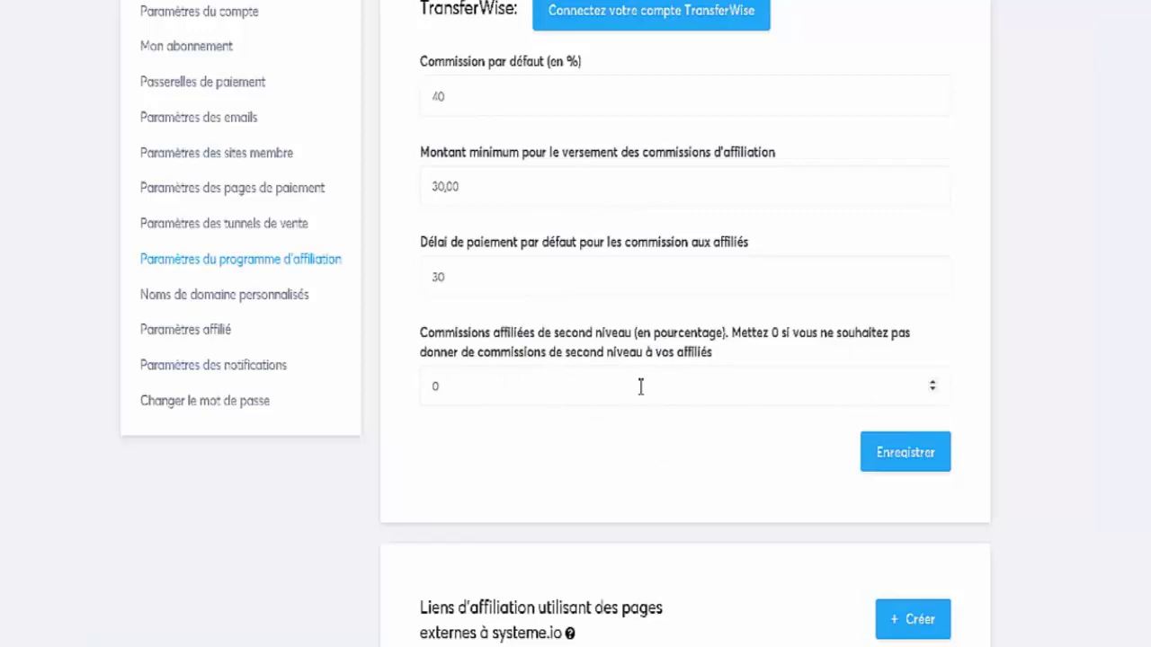
scroll(624, 404, down, 1)
scroll(647, 396, down, 2)
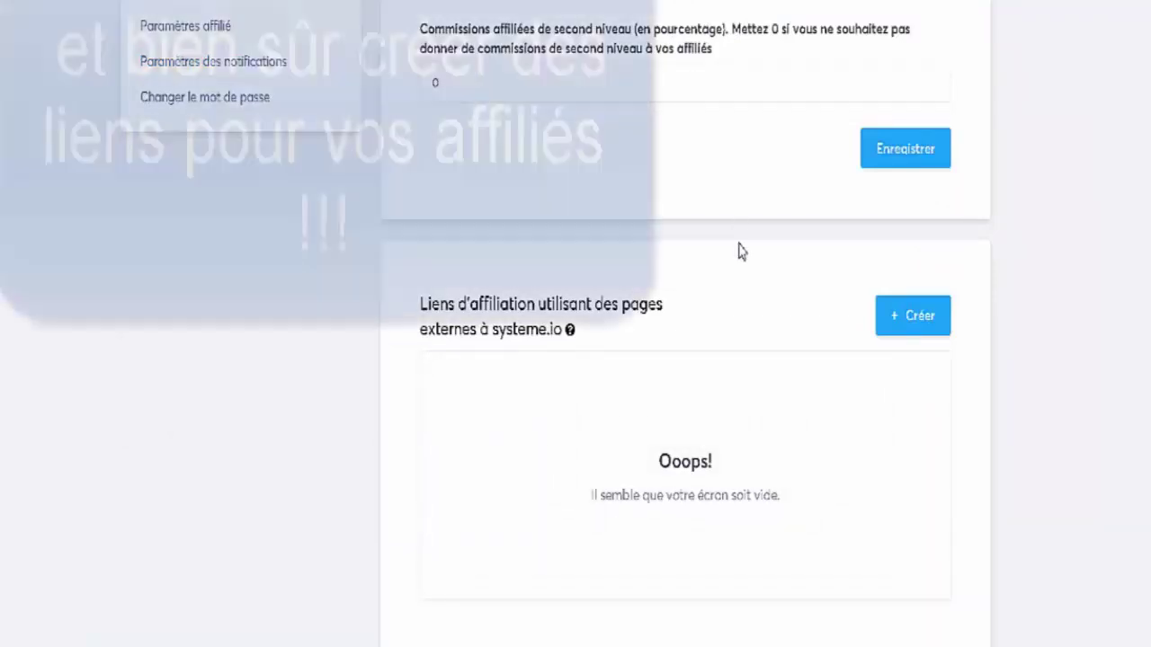
scroll(1040, 496, up, 1)
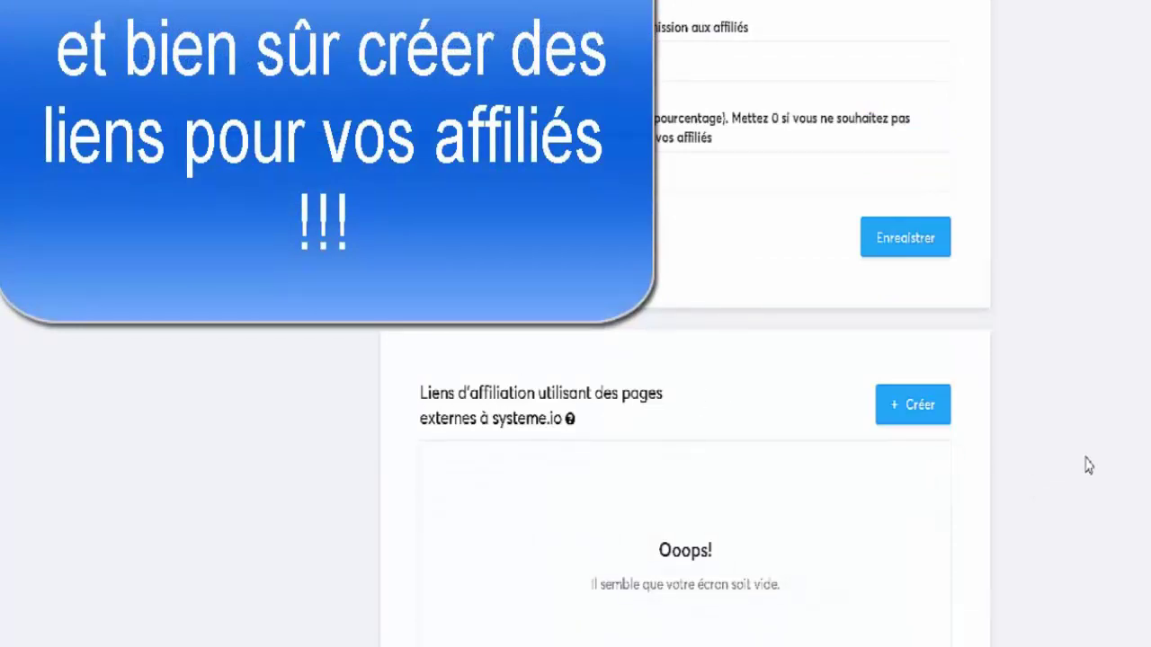
scroll(1088, 465, up, 5)
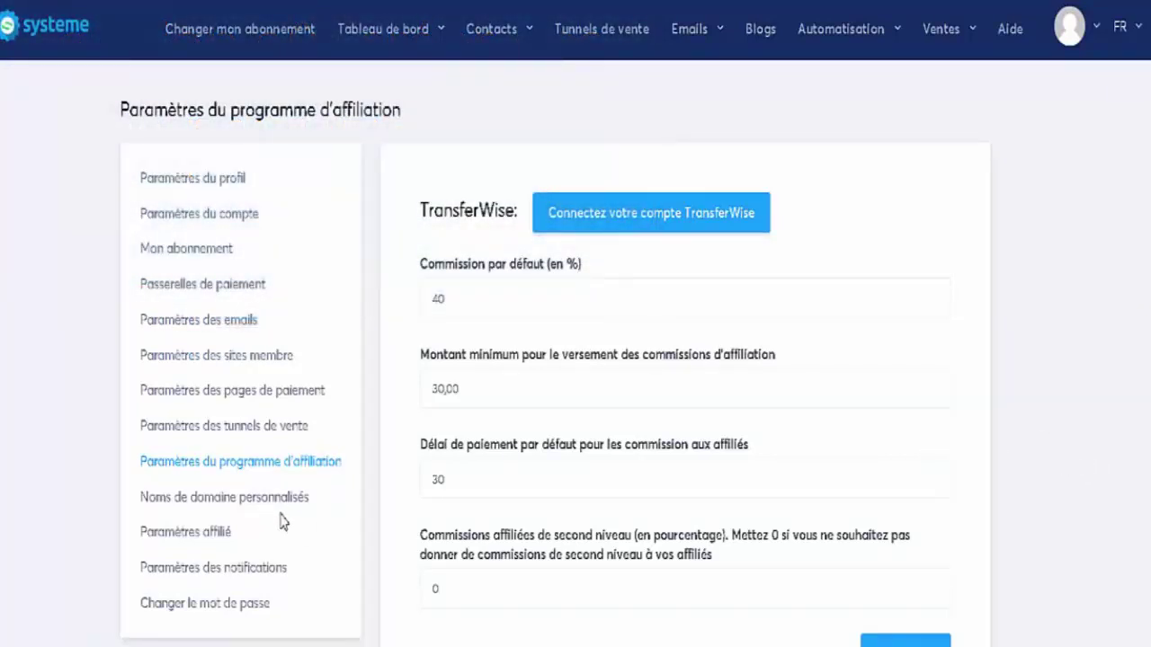
Open the custom domain names page and check the listed domain and the new plan option for adding one
click(243, 505)
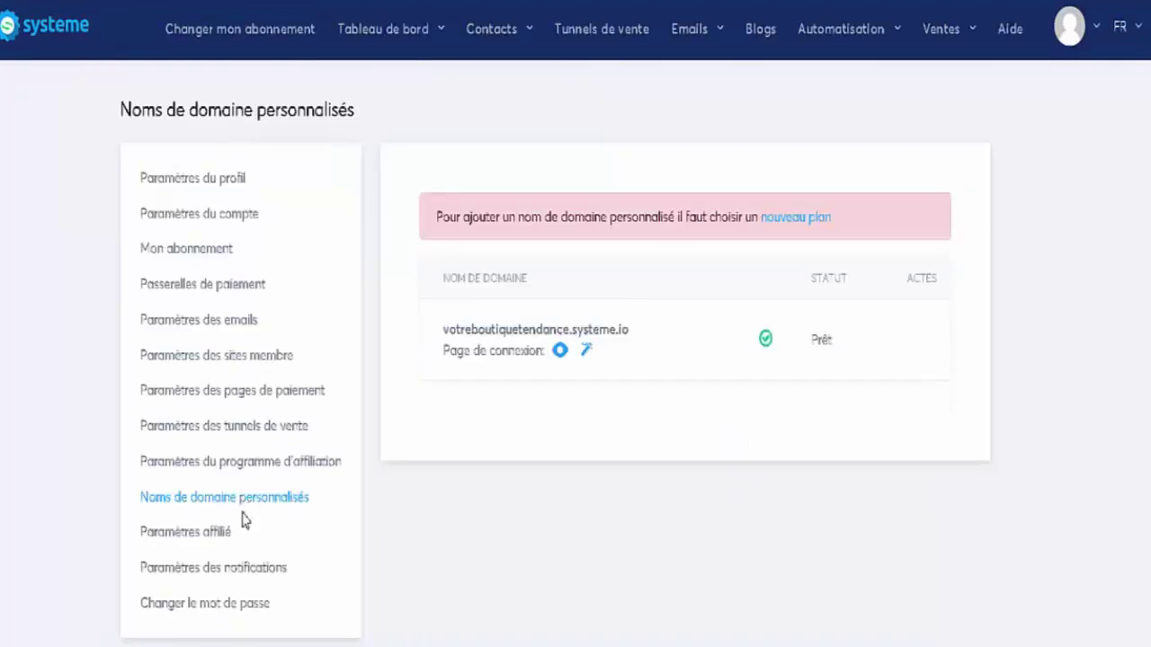
click(775, 219)
Open the affiliate settings and view the payment methods available for receiving commissions, leaving the choice unset
click(171, 536)
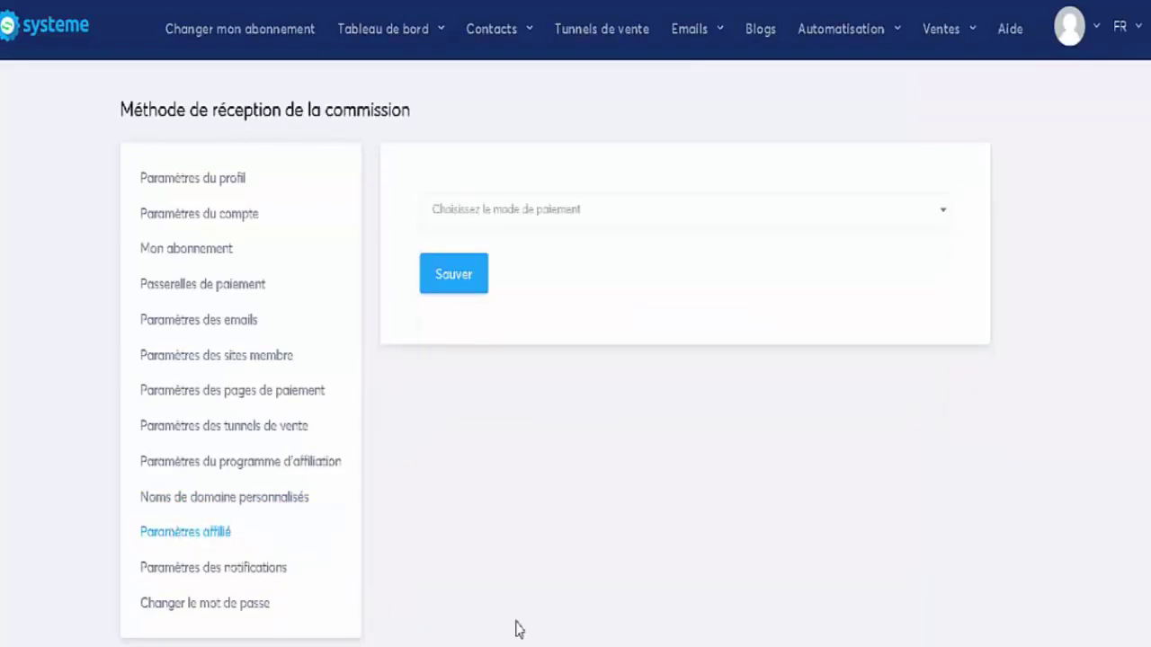
click(680, 209)
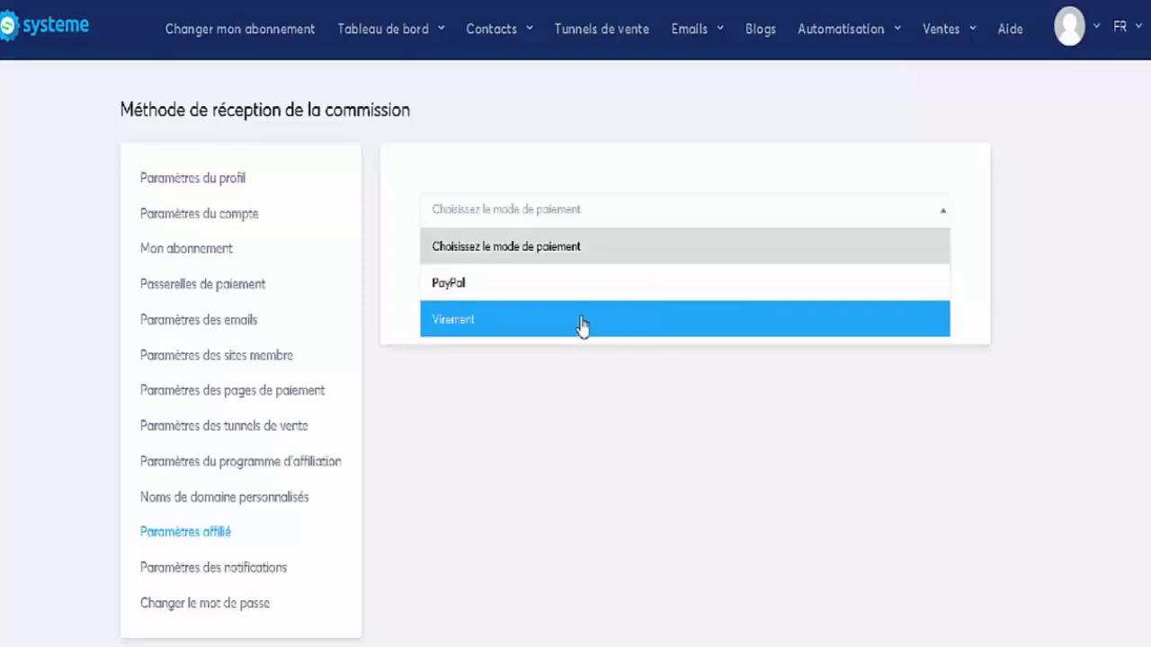
click(636, 483)
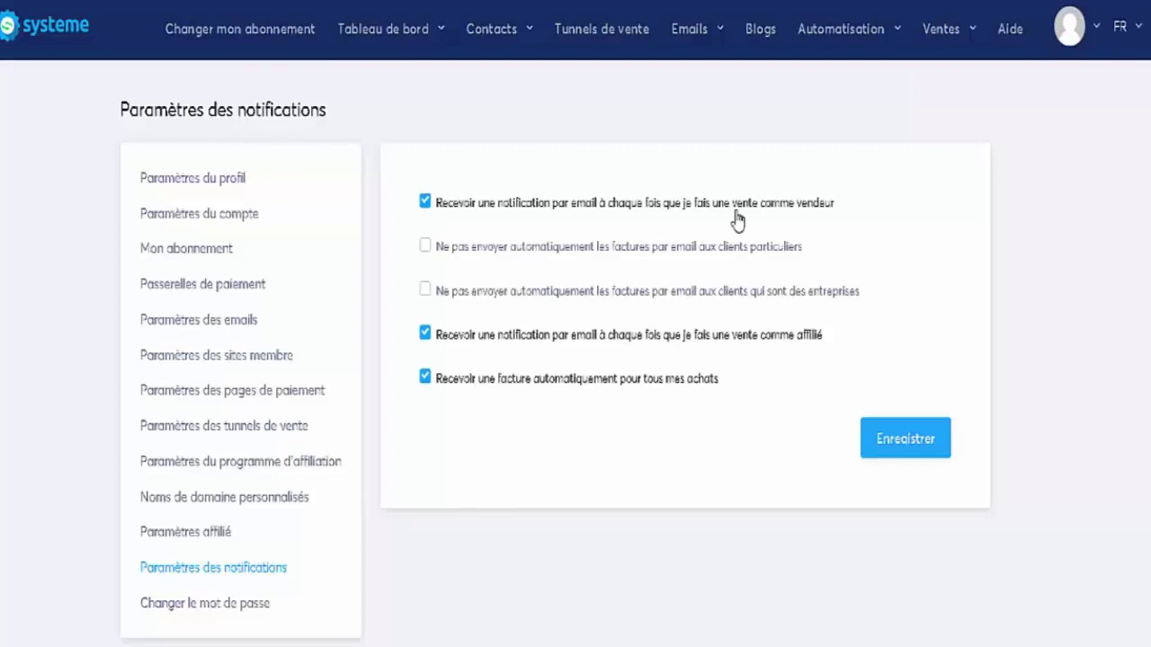
In the notification settings, switch the option not to email invoices automatically to individual customers on and back off
click(424, 246)
click(424, 247)
mouse_move(365, 43)
scroll(583, 479, down, 1)
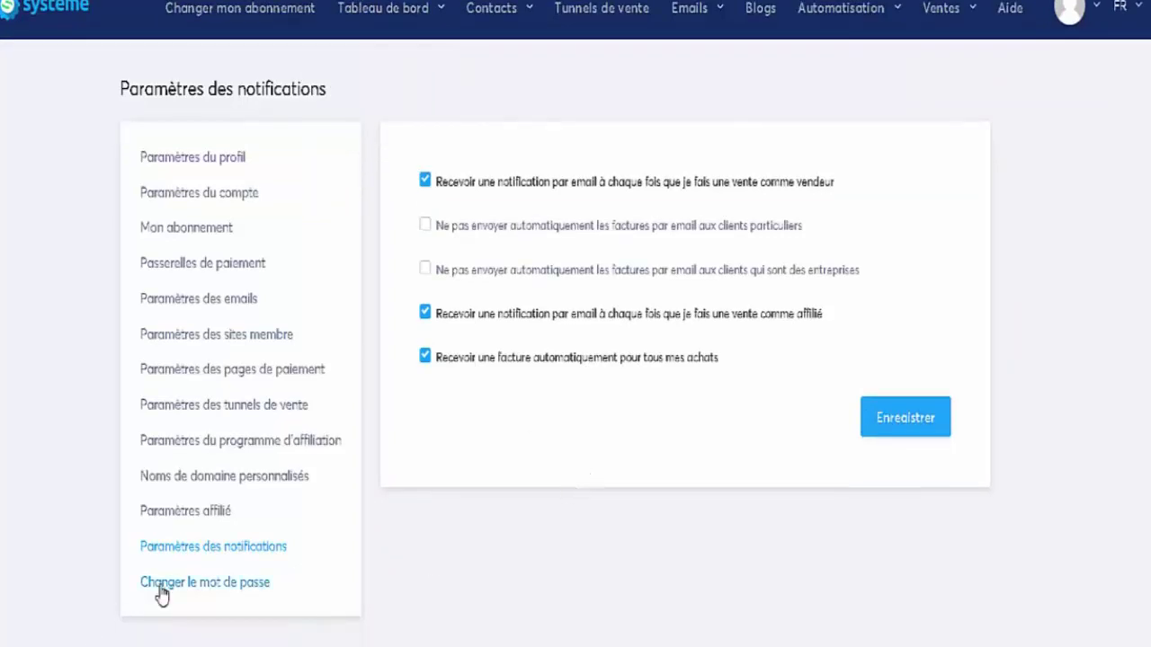